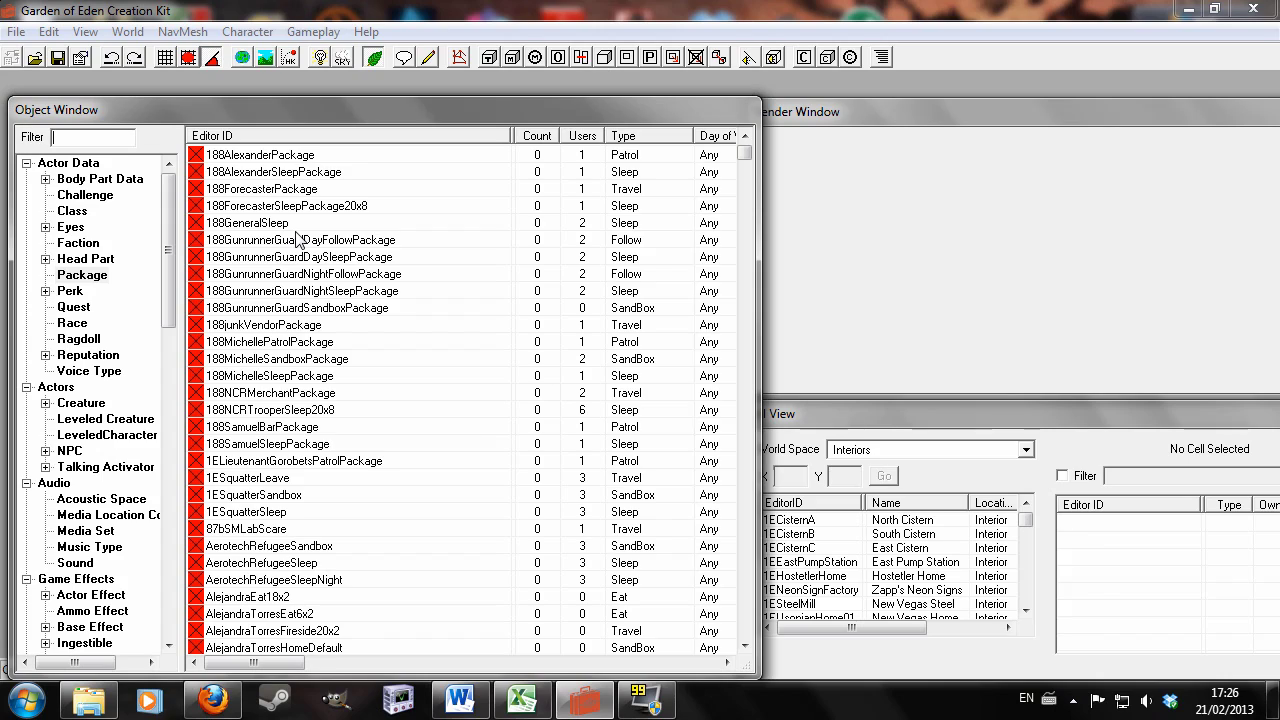
# Step: Create a new NPC record with the ID npc
pyautogui.click(297, 240)
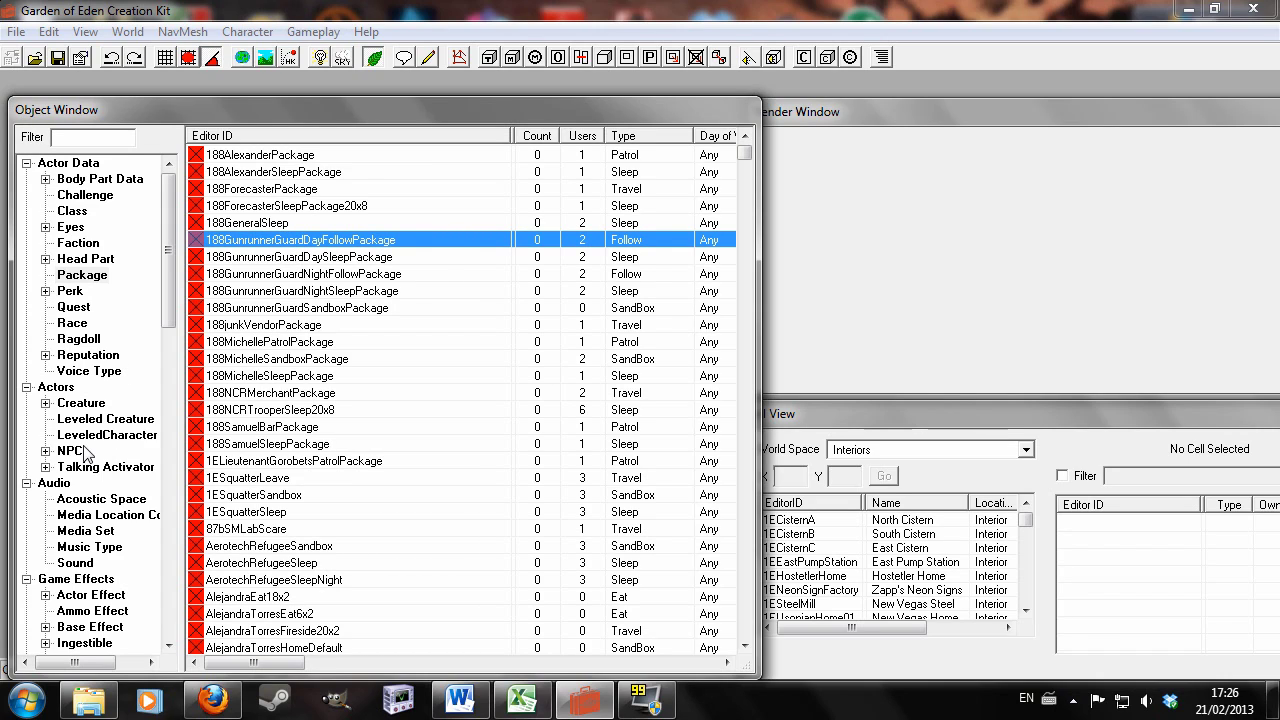
pyautogui.click(70, 452)
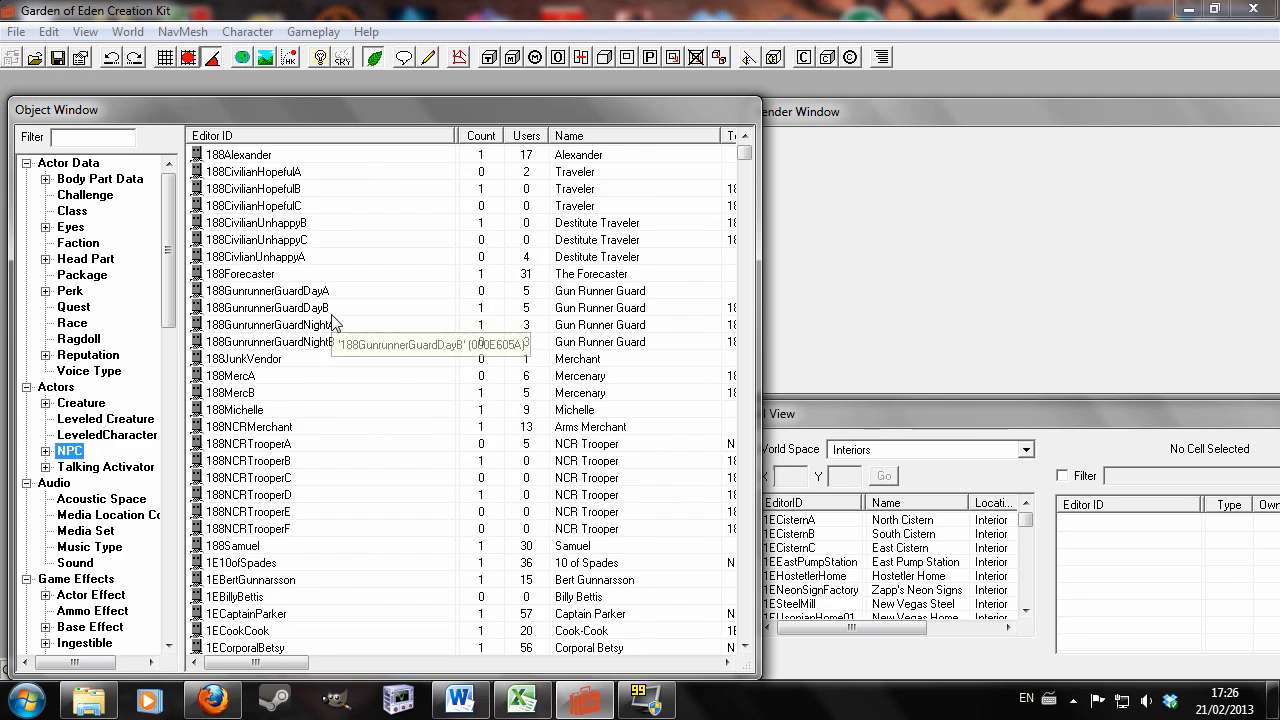
pyautogui.rightClick(331, 314)
pyautogui.click(382, 329)
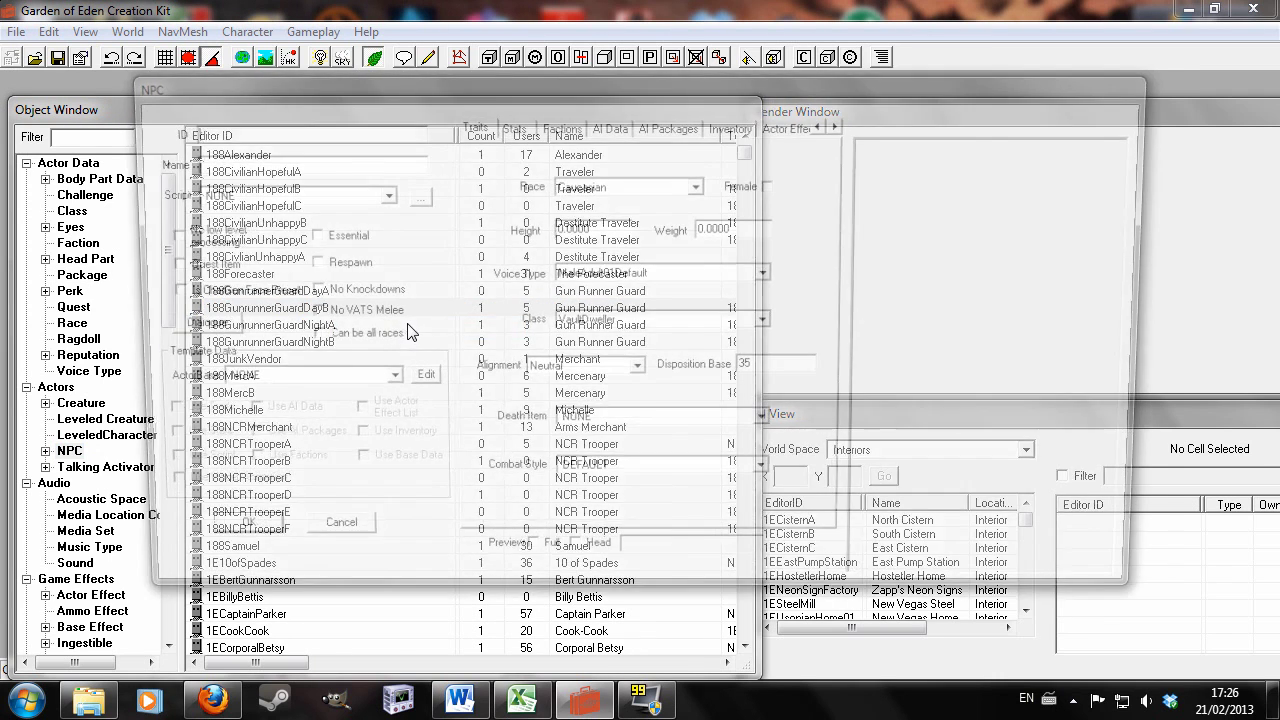
pyautogui.write('npc')
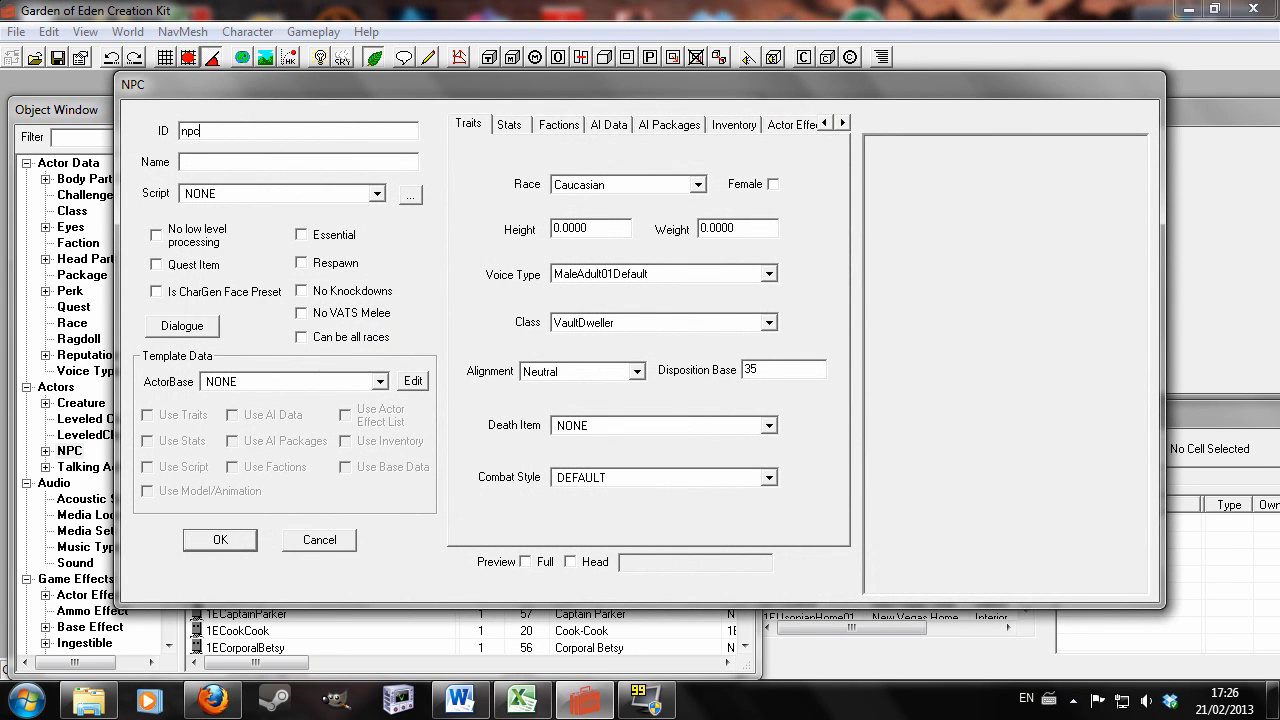
pyautogui.press('Tab')
pyautogui.write('my')
pyautogui.click(218, 540)
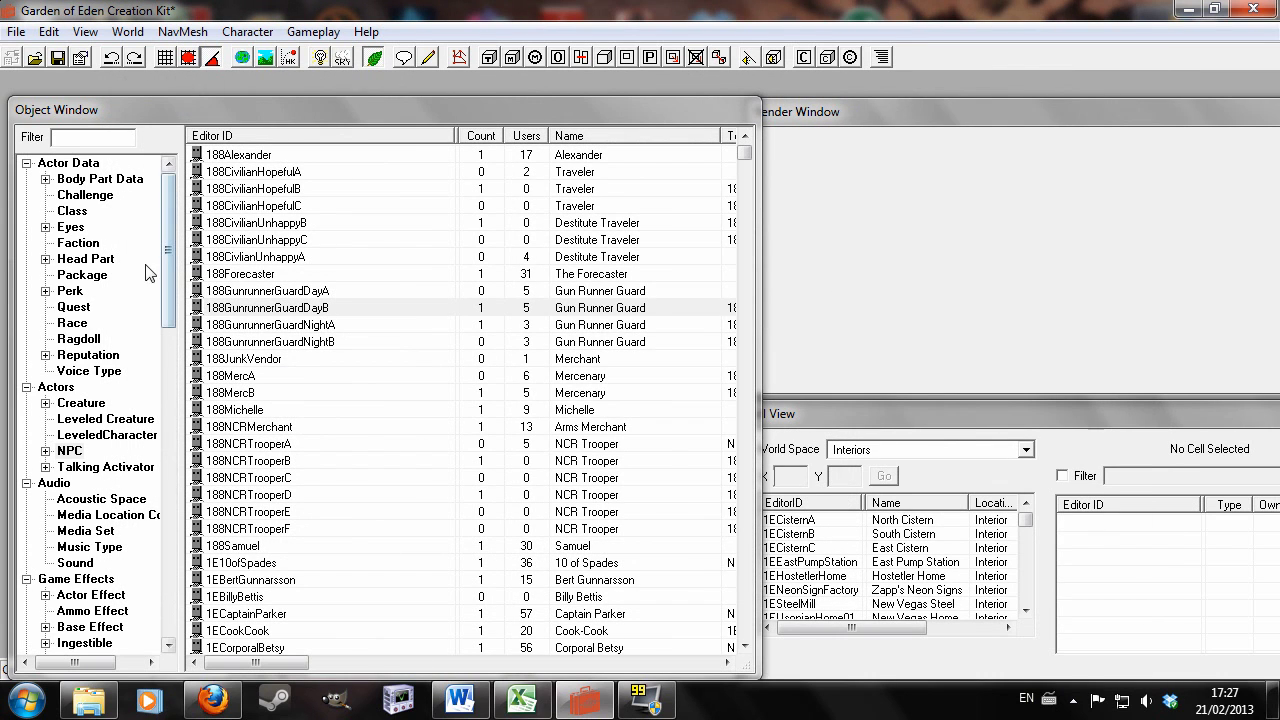
# Step: Create a new AI package with the ID mysleeppack and set its package type to Sleep
pyautogui.click(80, 275)
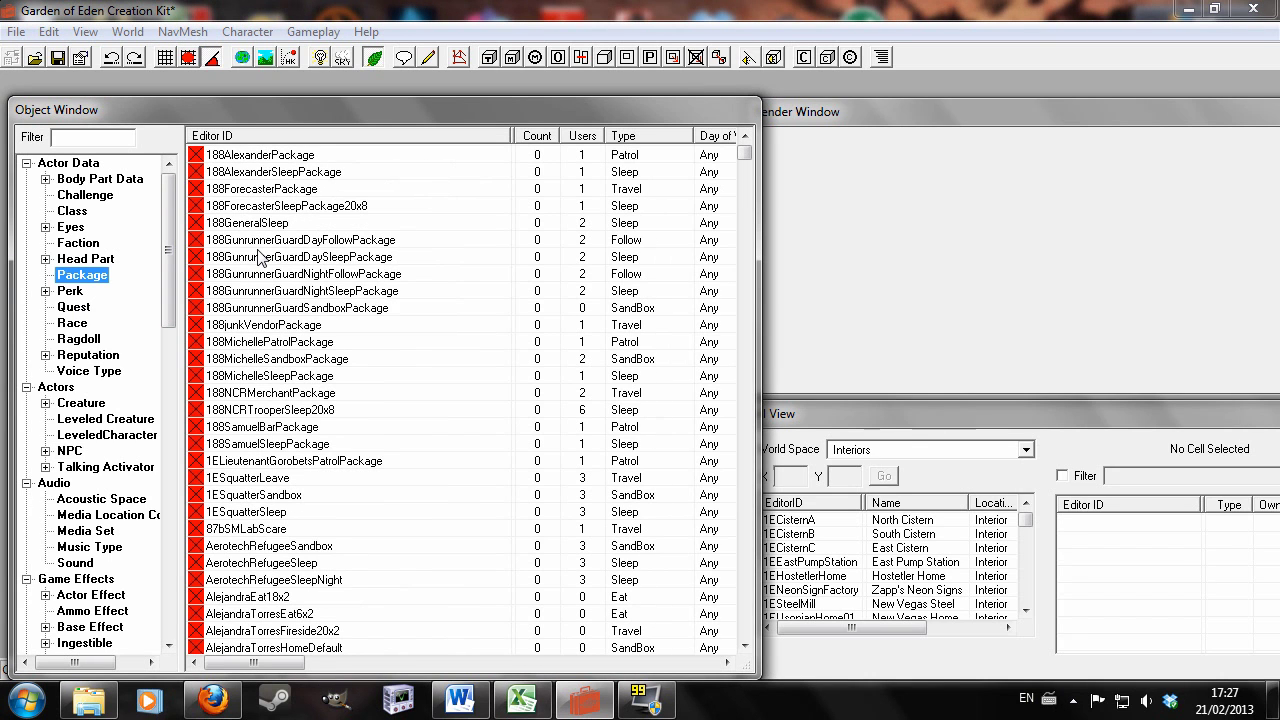
pyautogui.rightClick(338, 252)
pyautogui.click(362, 263)
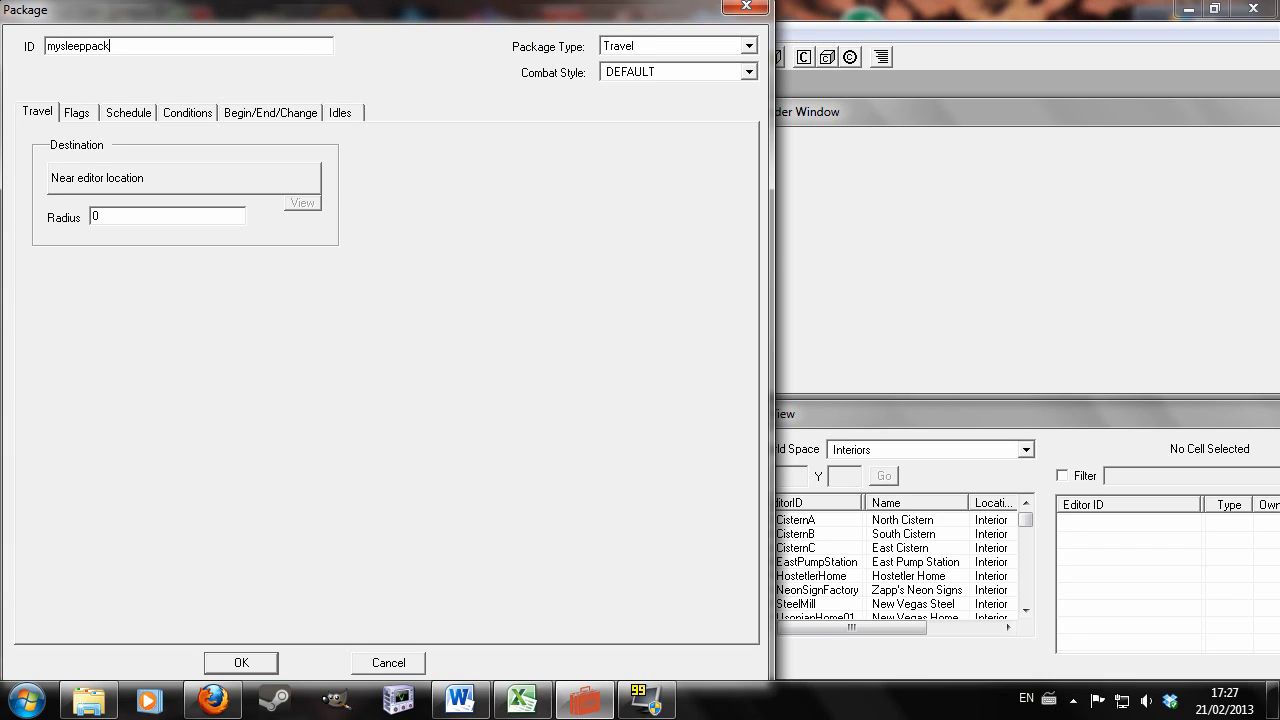
pyautogui.click(750, 46)
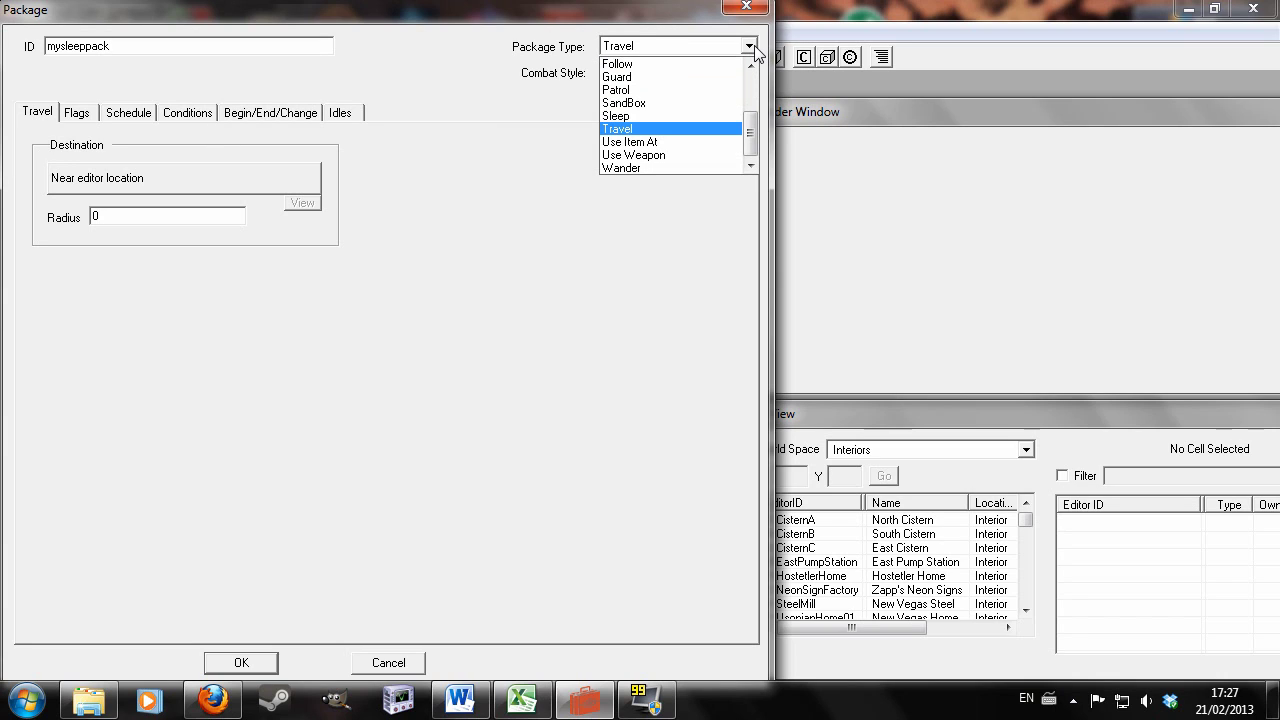
pyautogui.click(672, 117)
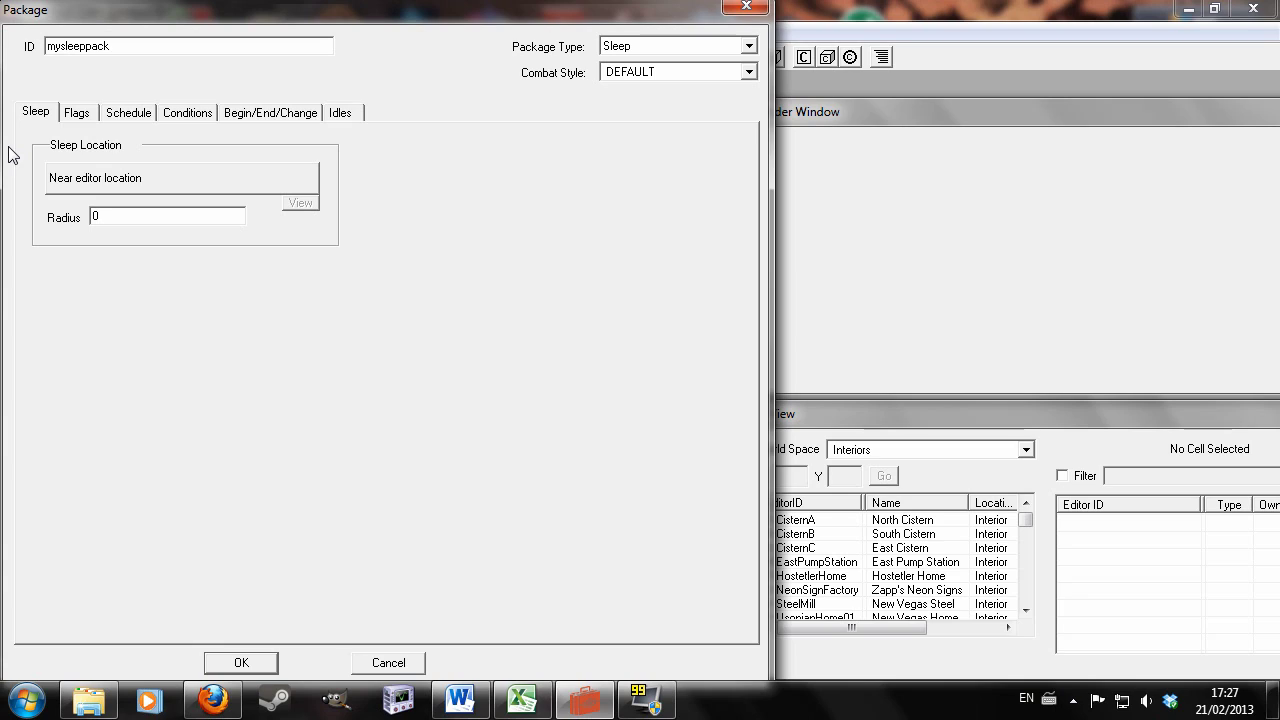
# Step: Load the Goodsprings cell of the WastelandNV world space into the render view
pyautogui.click(899, 119)
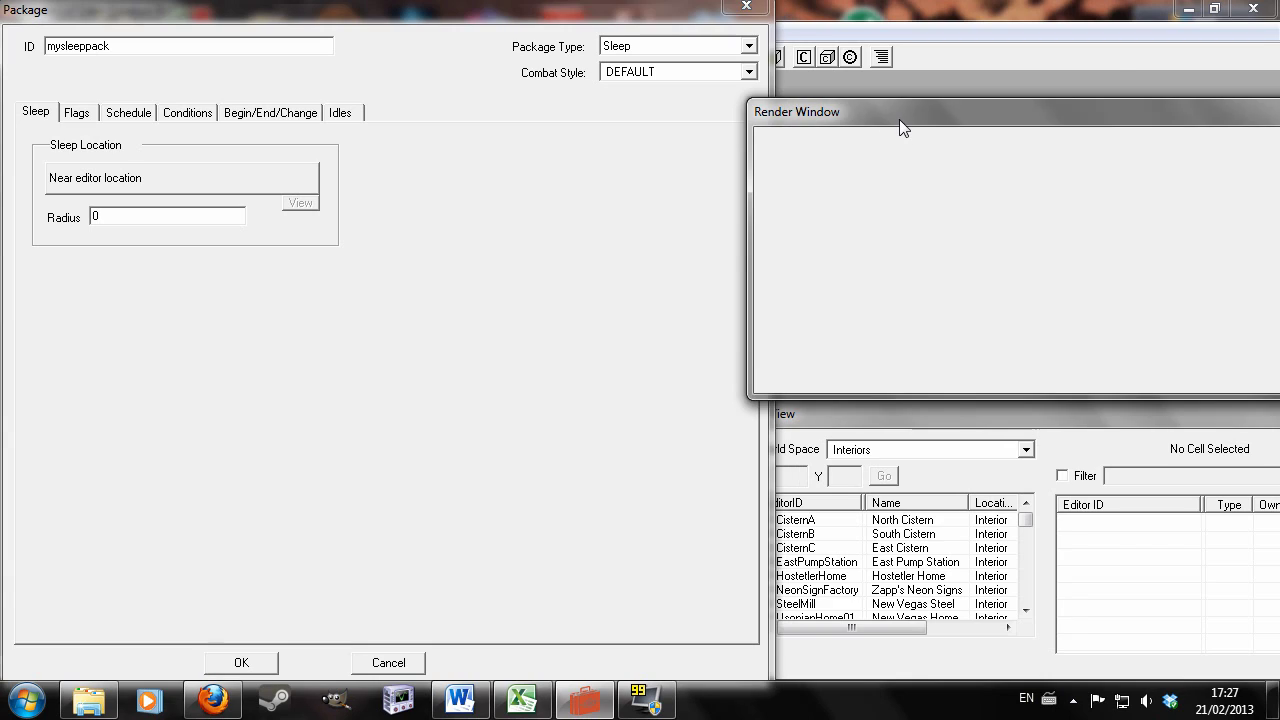
pyautogui.click(815, 535)
pyautogui.click(1026, 450)
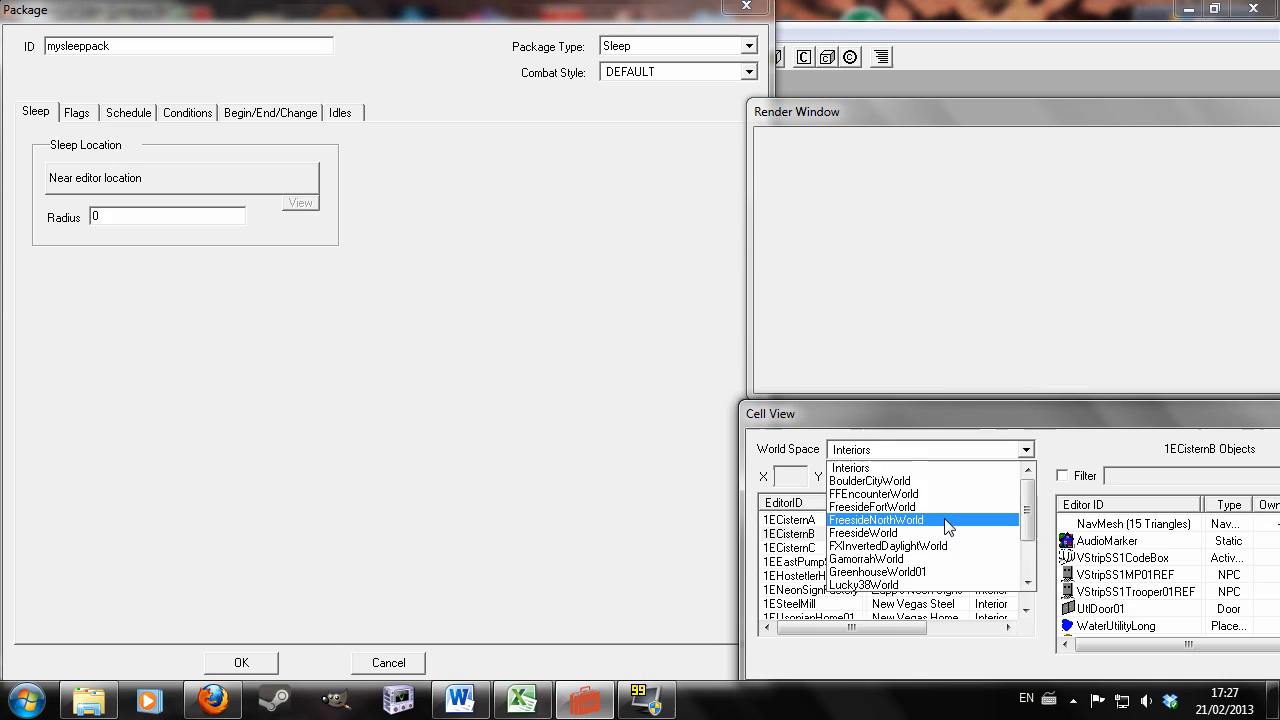
pyautogui.scroll(-2, 943, 523)
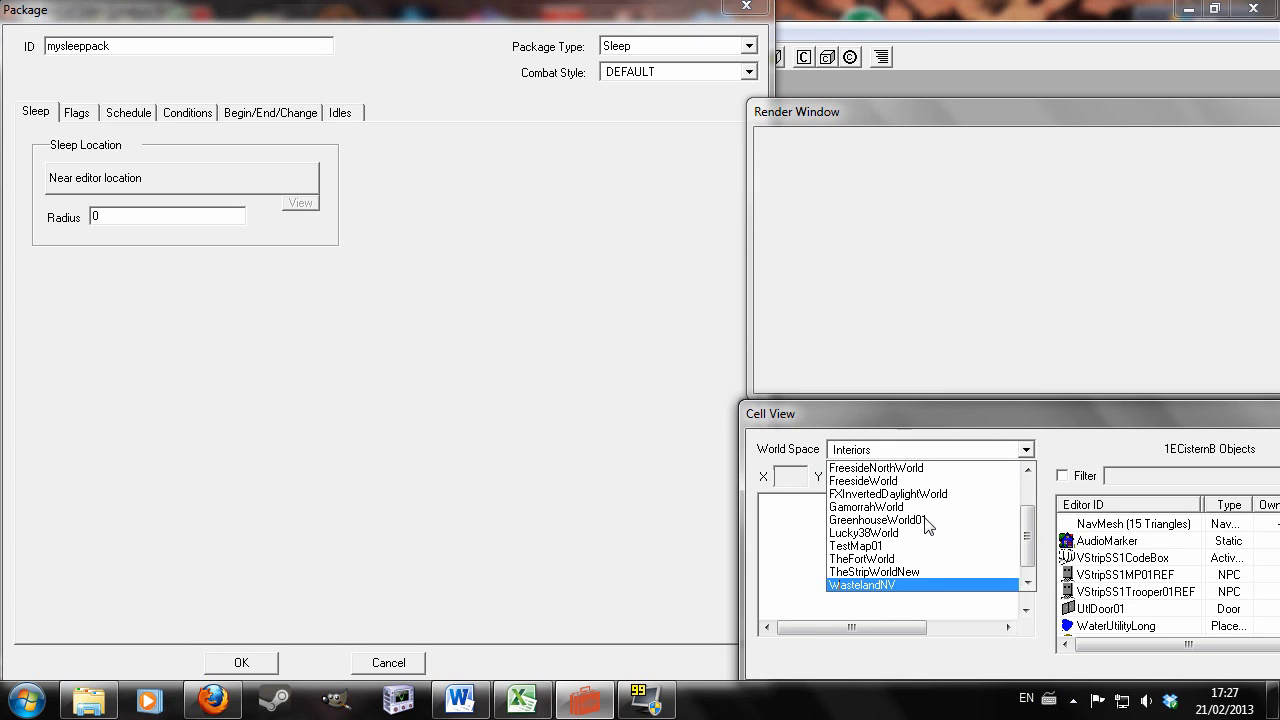
pyautogui.press('Return')
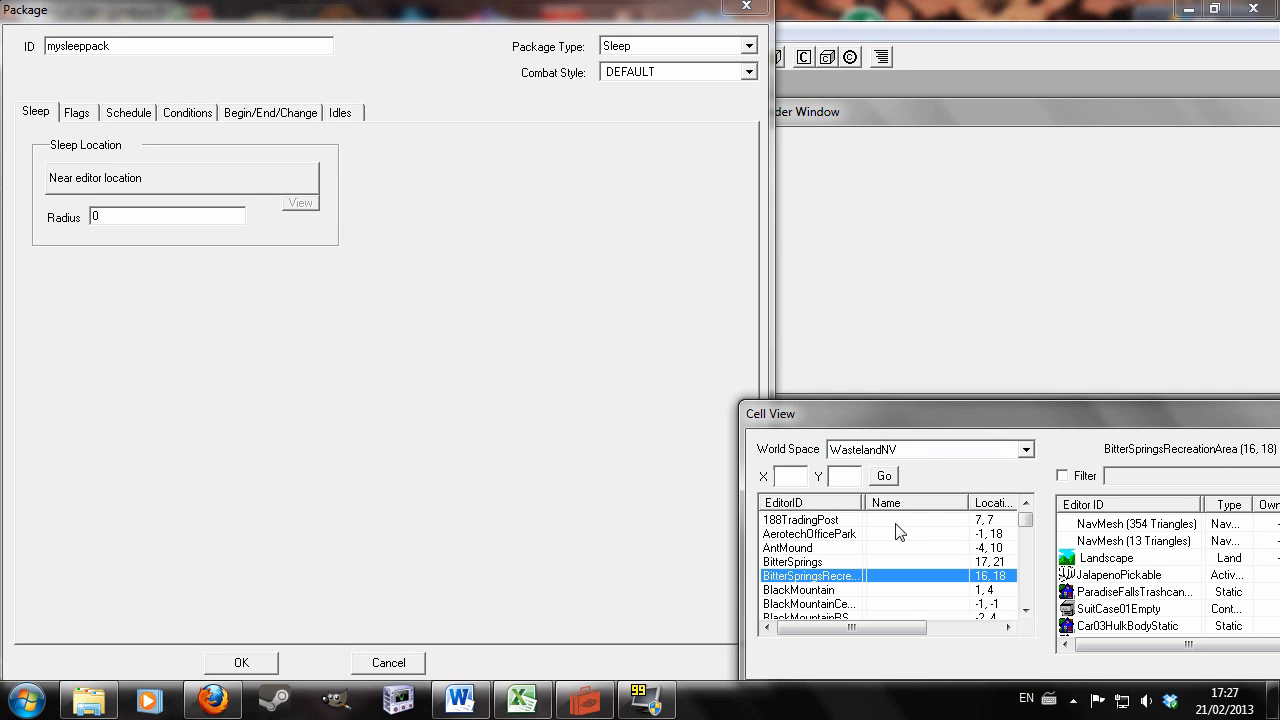
pyautogui.click(815, 550)
pyautogui.write('go')
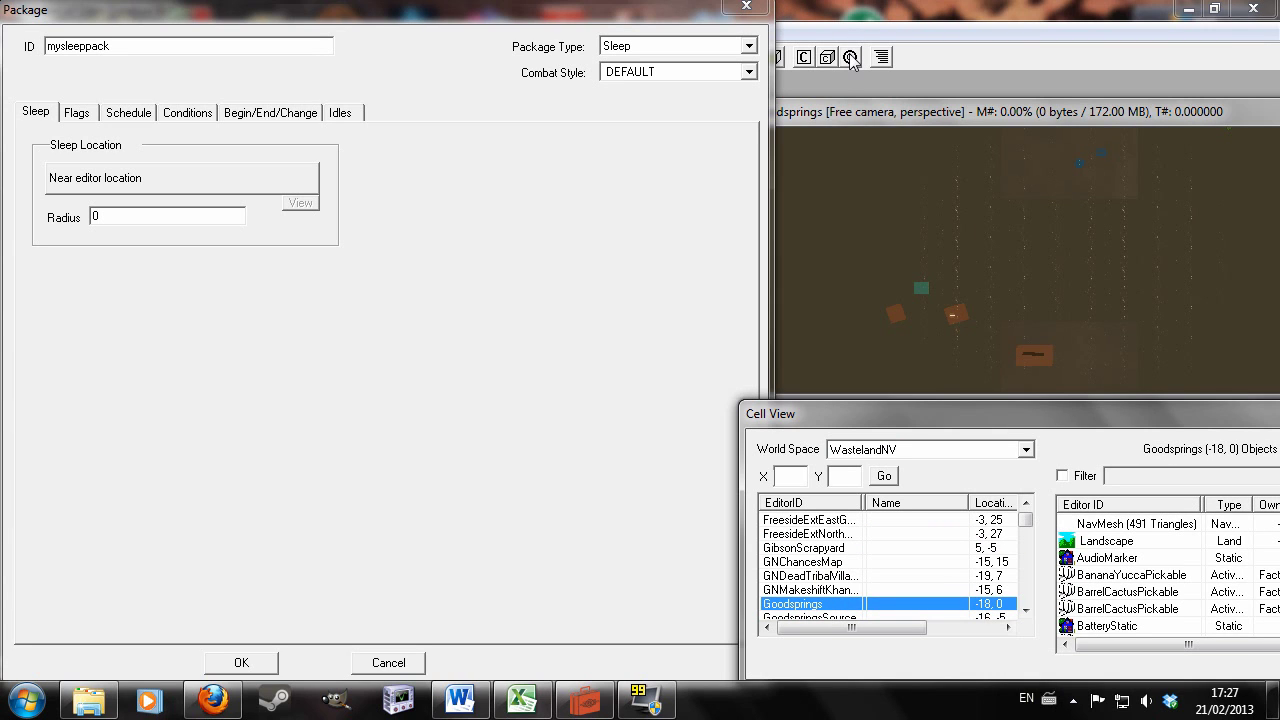
pyautogui.click(850, 12)
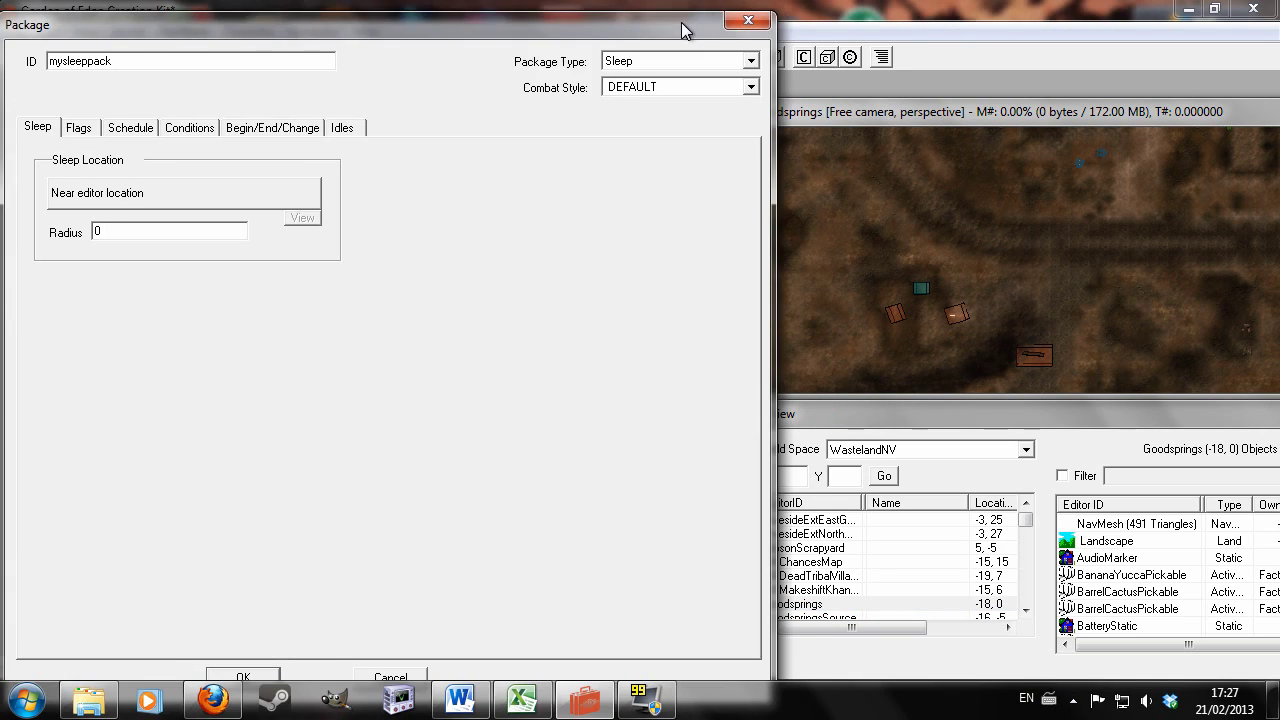
# Step: Move the package dialog aside and filter the Furniture objects by bed
pyautogui.moveTo(683, 15); pyautogui.dragTo(1279, 26)
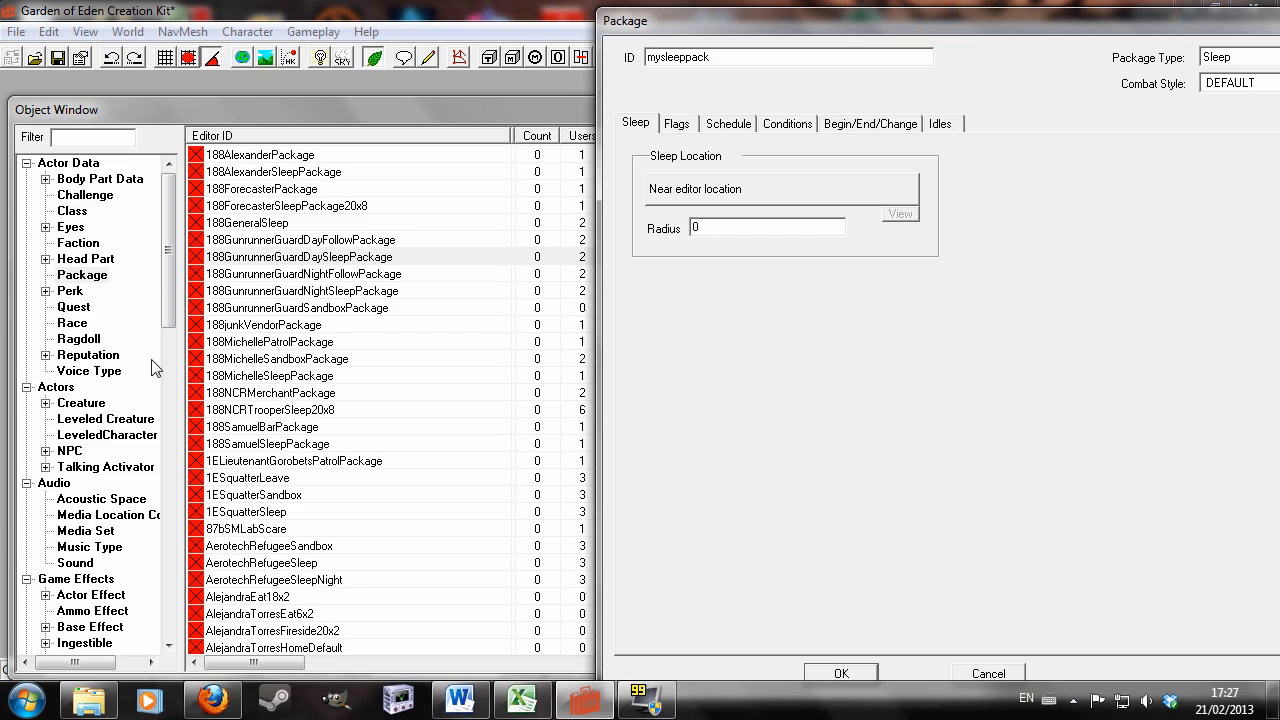
pyautogui.moveTo(168, 250); pyautogui.dragTo(145, 555)
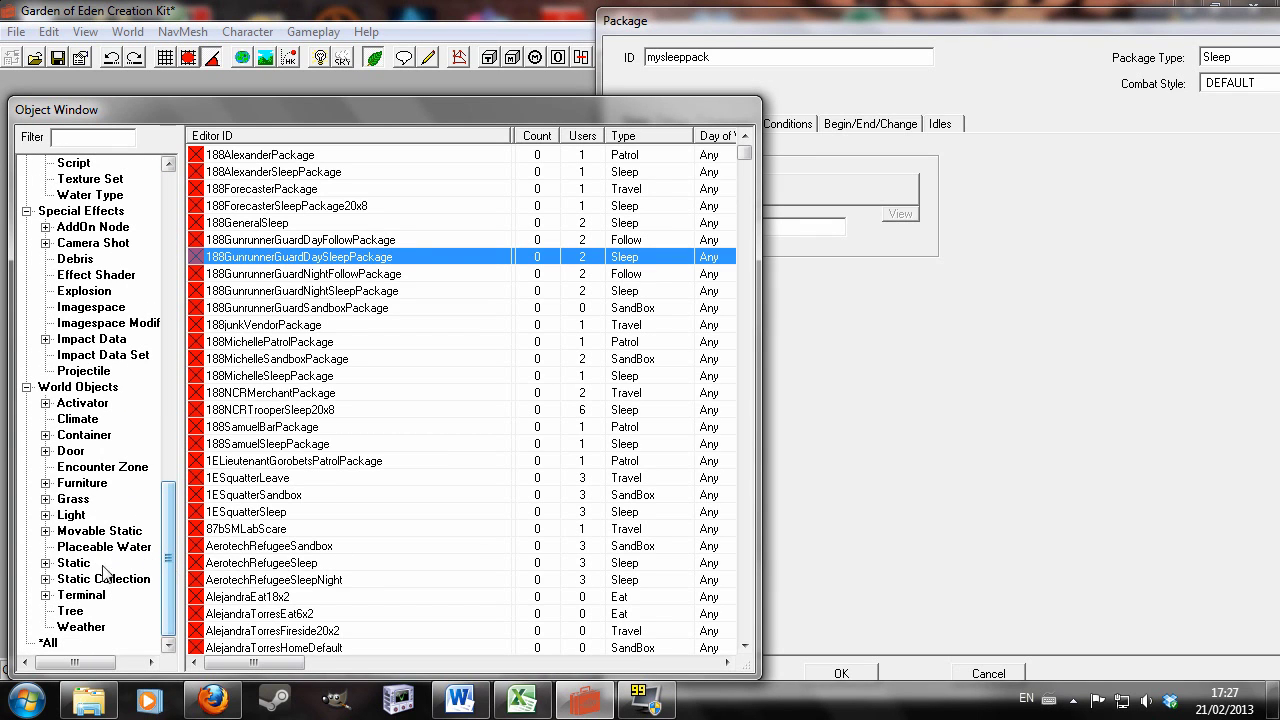
pyautogui.click(84, 484)
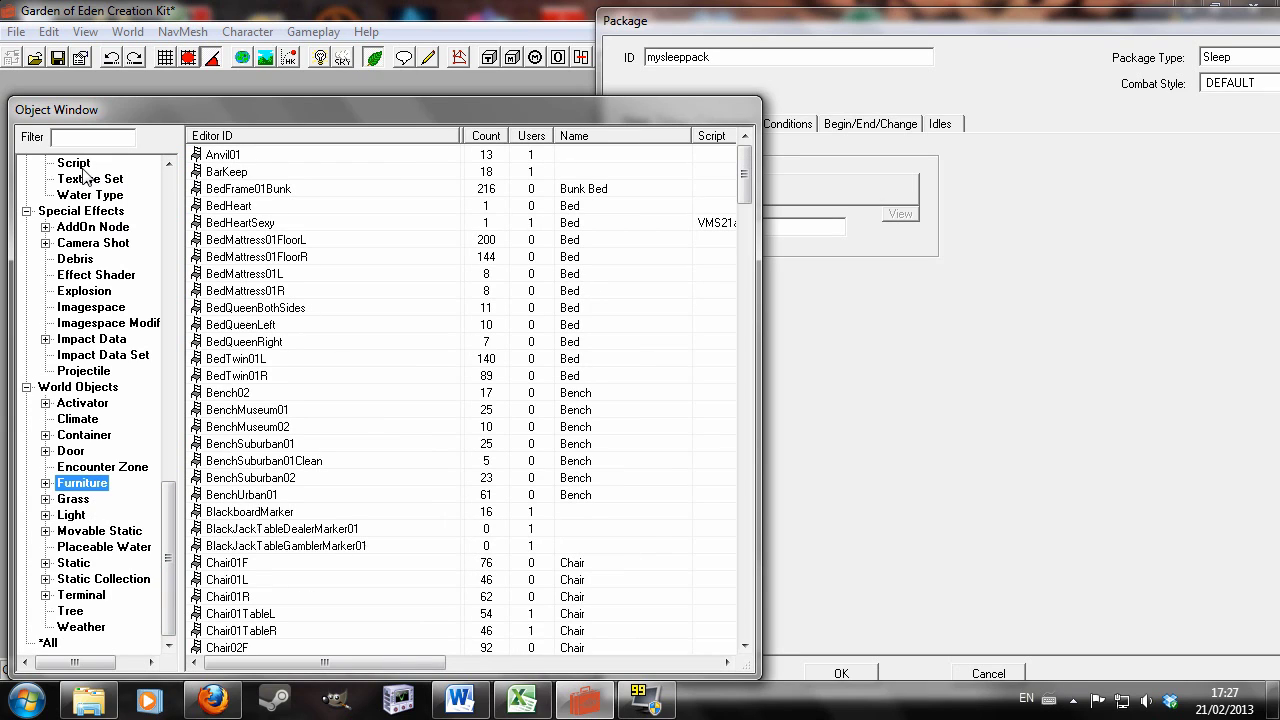
pyautogui.write('be')
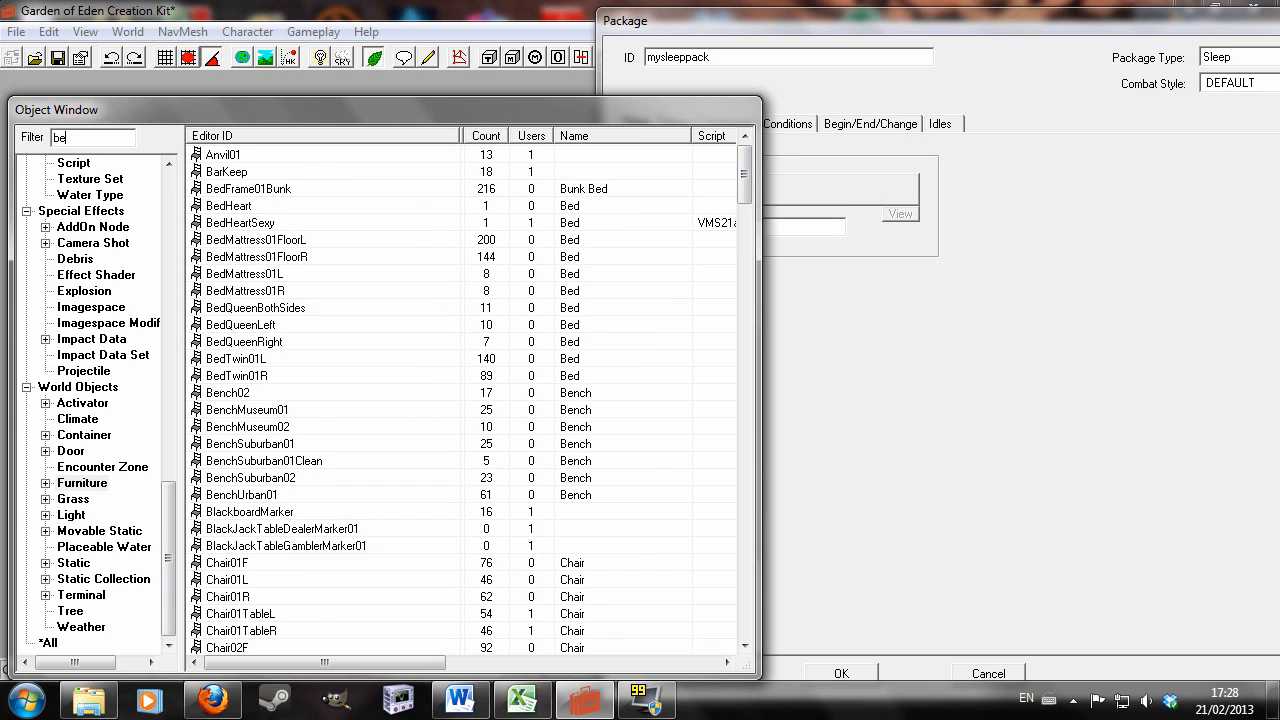
pyautogui.write('d')
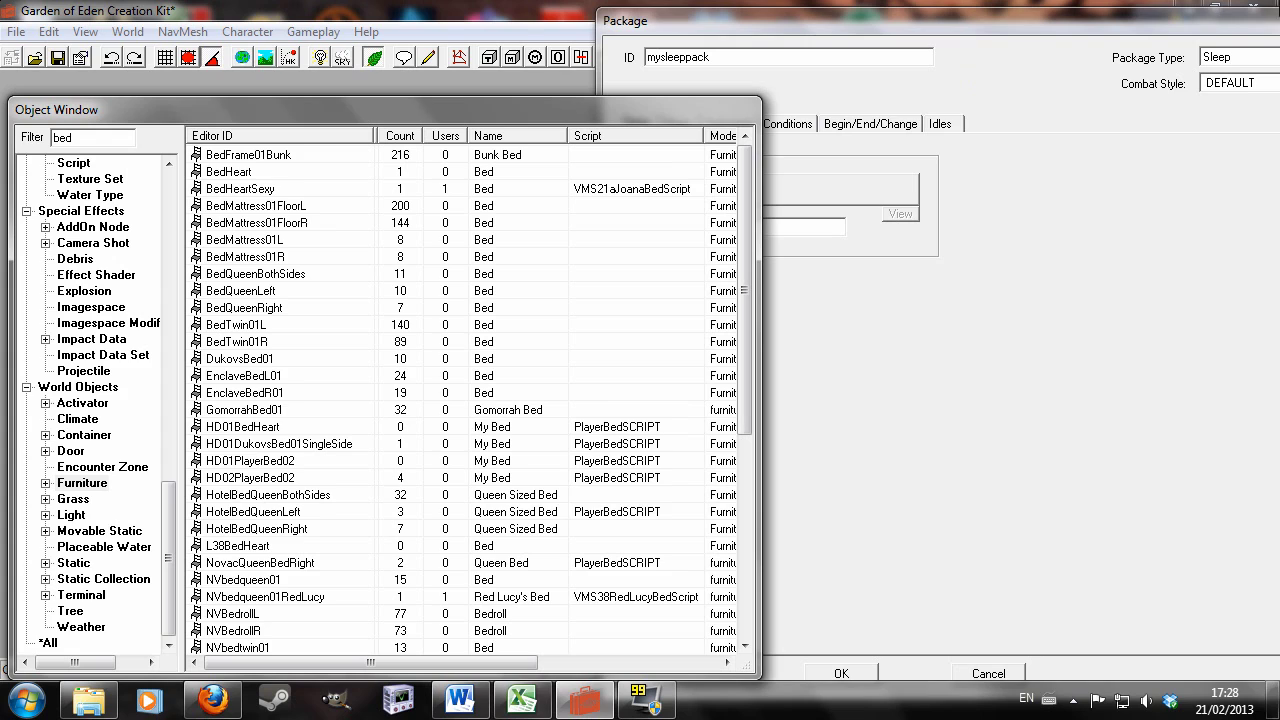
# Step: Place an NVBedrollL bedroll on the road in the Goodsprings cell, letting the program recover if it stops responding
pyautogui.click(1120, 28)
pyautogui.click(1238, 22)
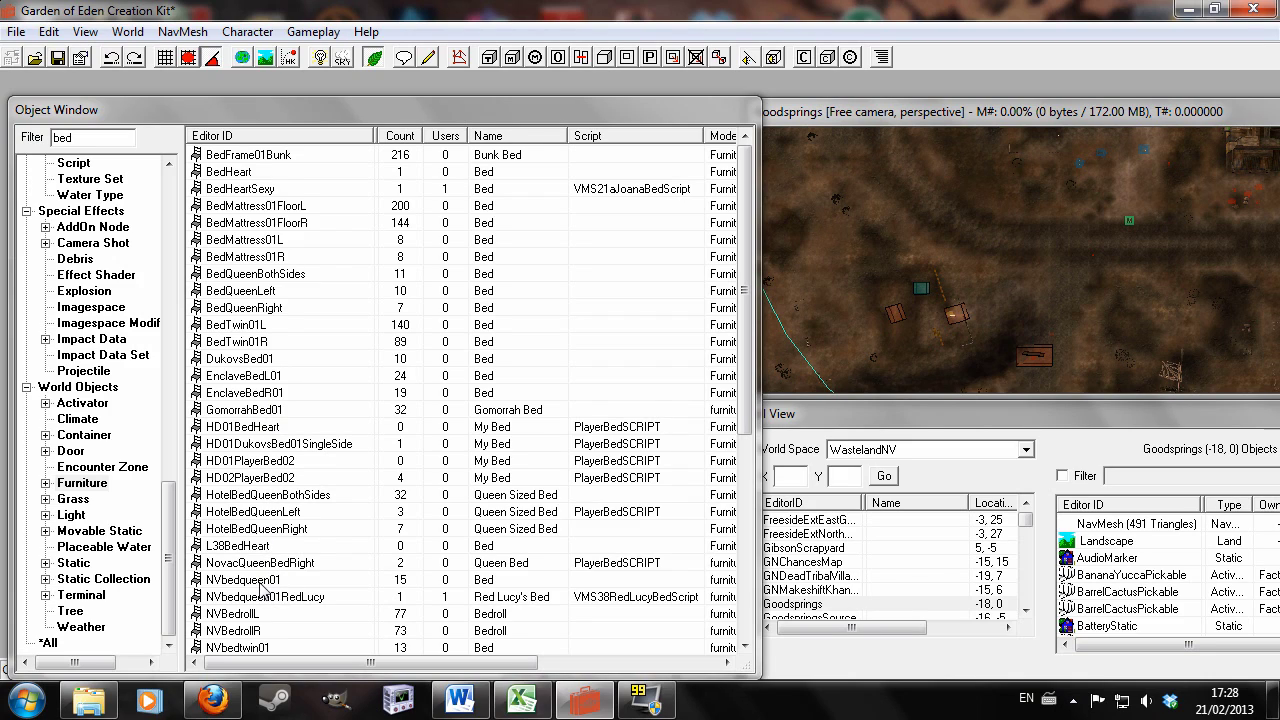
pyautogui.moveTo(257, 612); pyautogui.dragTo(1046, 254)
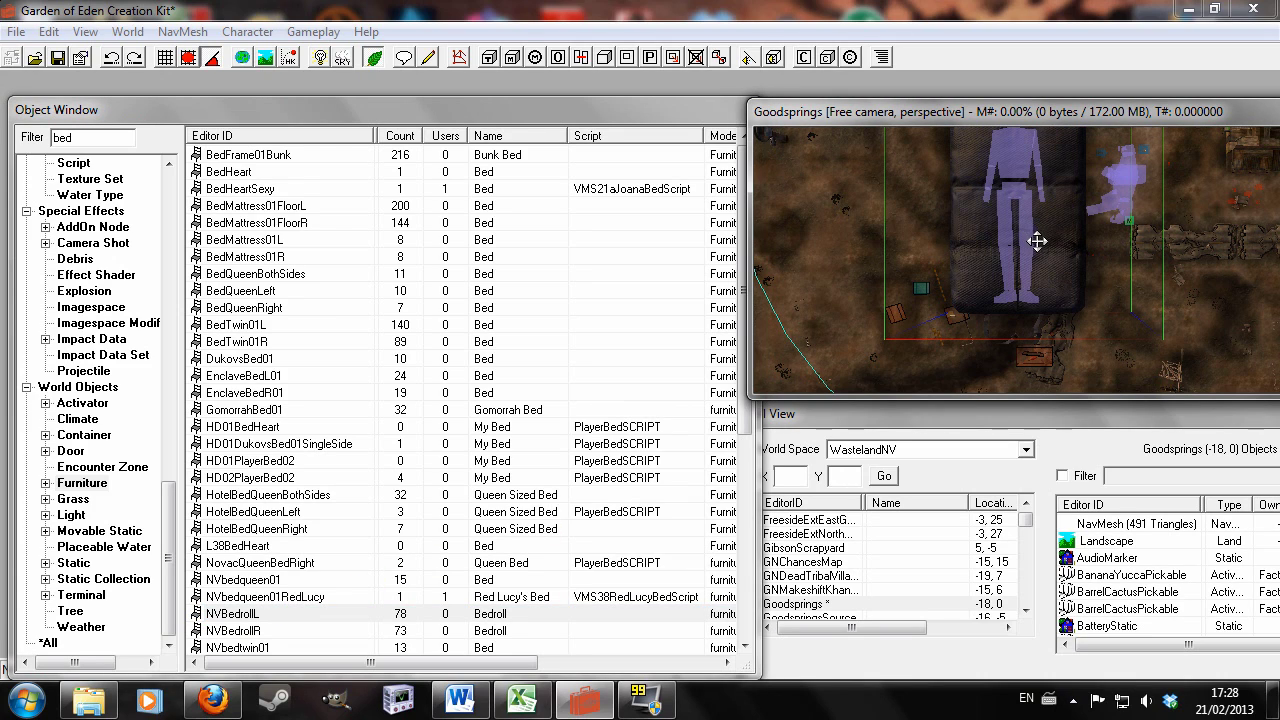
pyautogui.press('f')
pyautogui.scroll(6, 1057, 268)
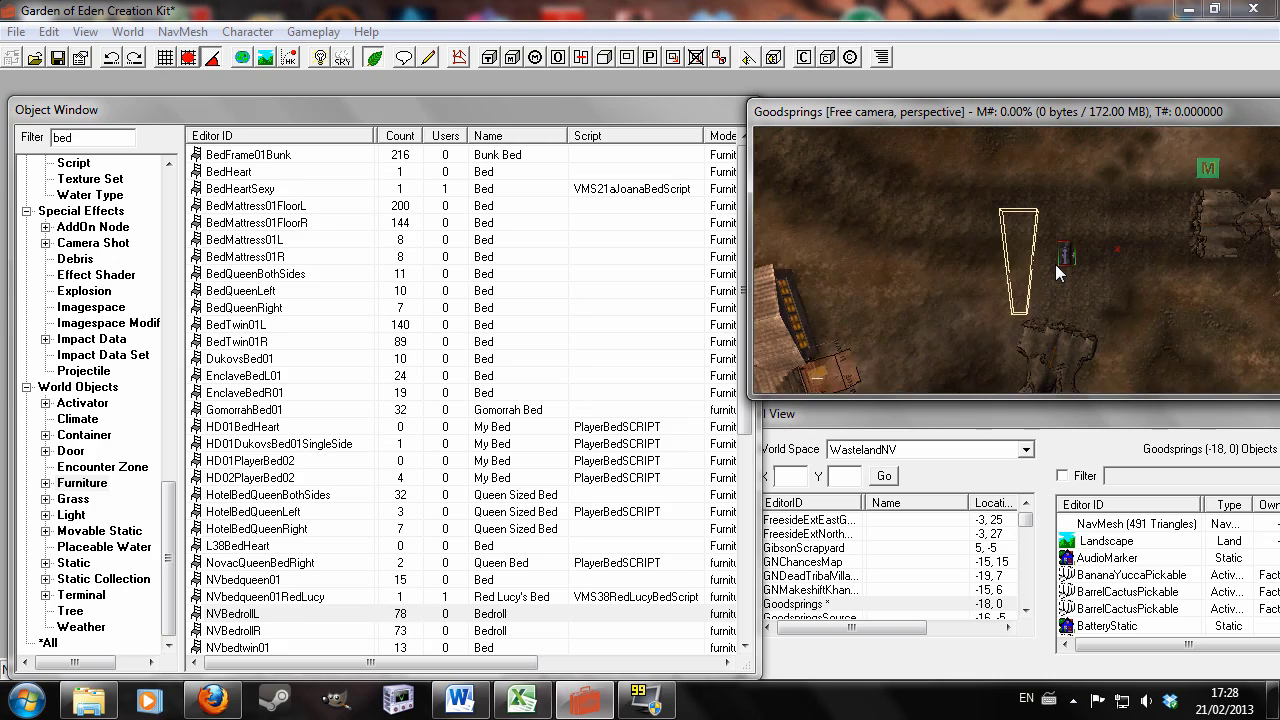
pyautogui.scroll(3, 1057, 268)
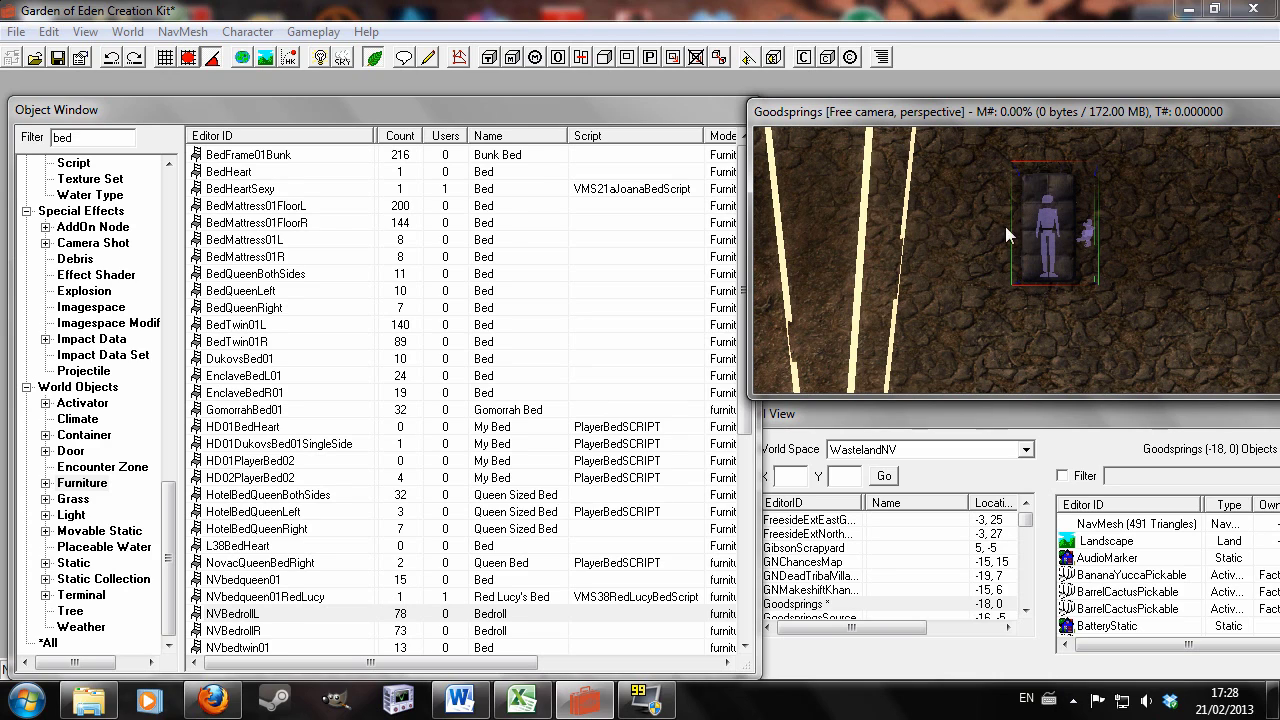
pyautogui.keyDown('shift'); pyautogui.moveTo(1026, 281); pyautogui.dragTo(976, 314, button='middle'); pyautogui.keyUp('shift')
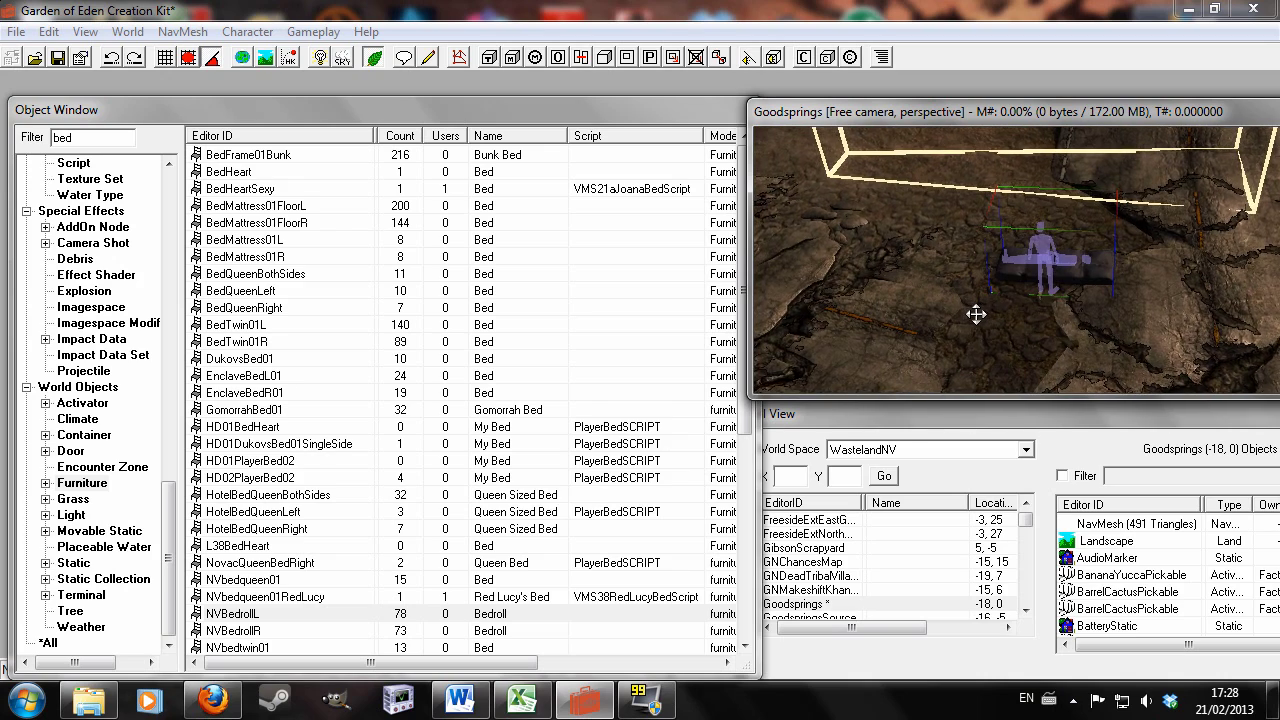
pyautogui.scroll(5, 1040, 310)
pyautogui.scroll(-1, 1083, 306)
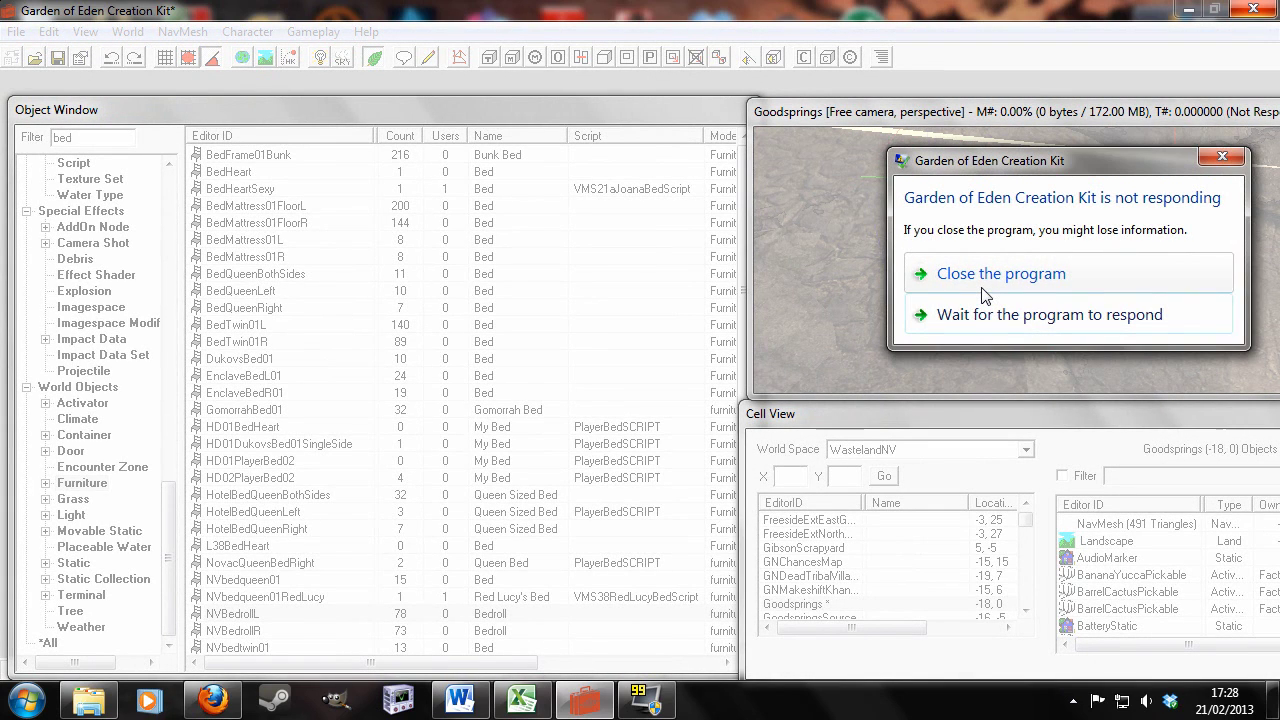
pyautogui.click(954, 313)
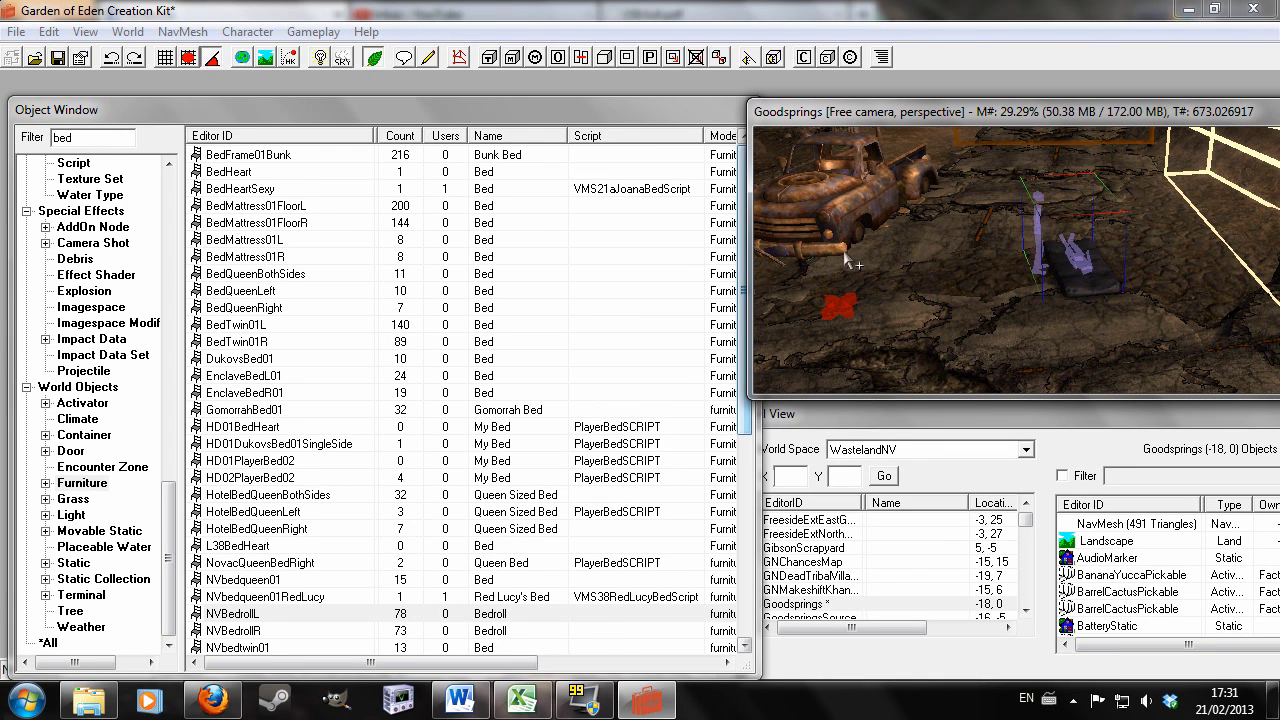
# Step: Mark the placed bedroll as a Persistent Reference
pyautogui.doubleClick(1082, 281)
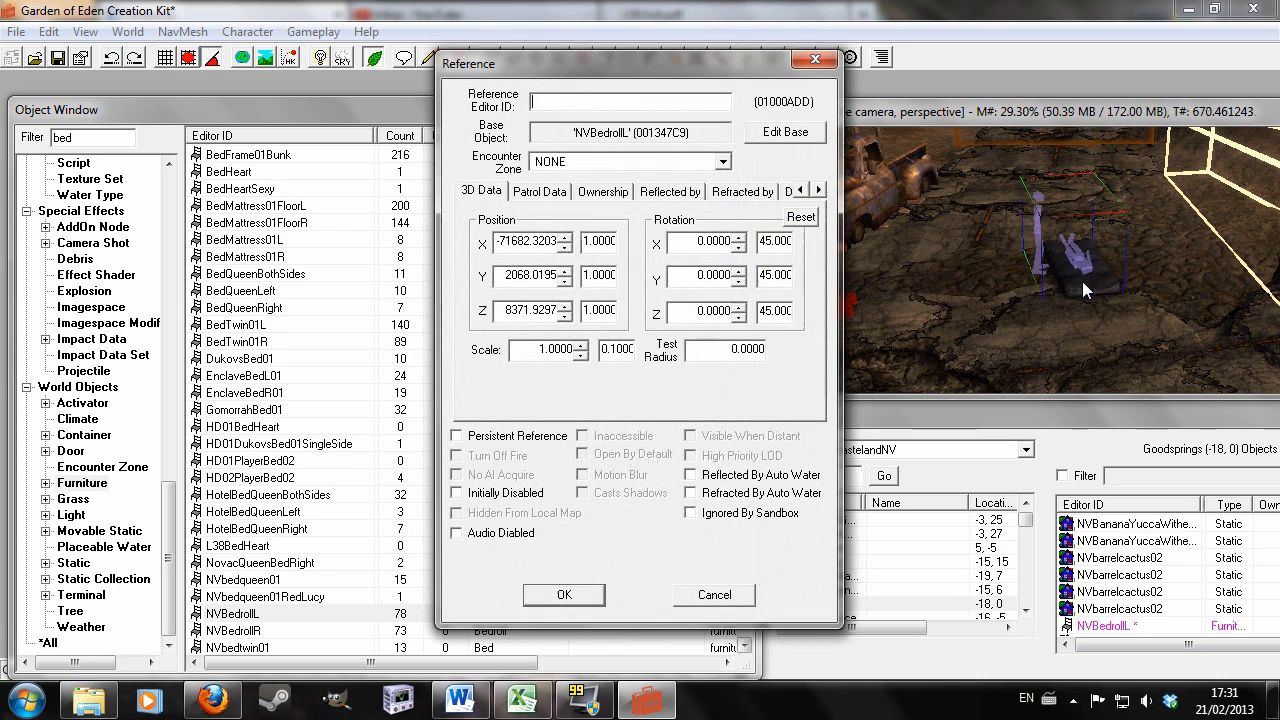
pyautogui.click(458, 437)
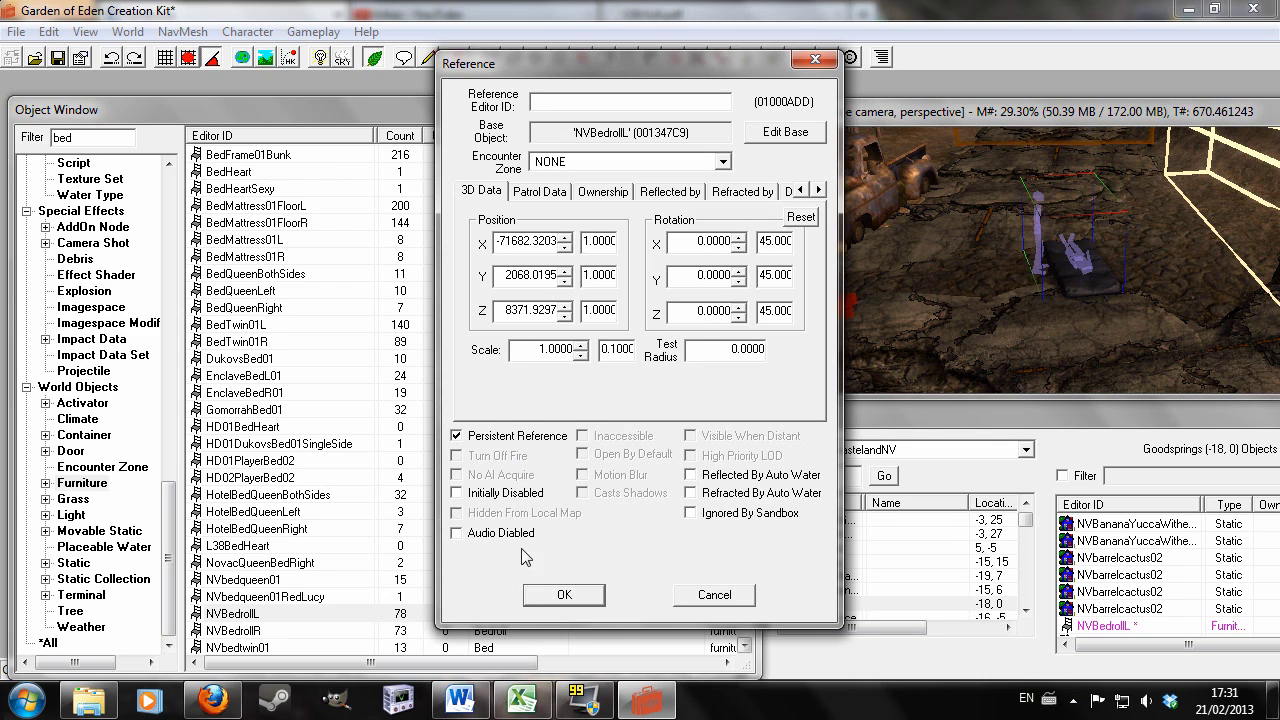
pyautogui.click(564, 595)
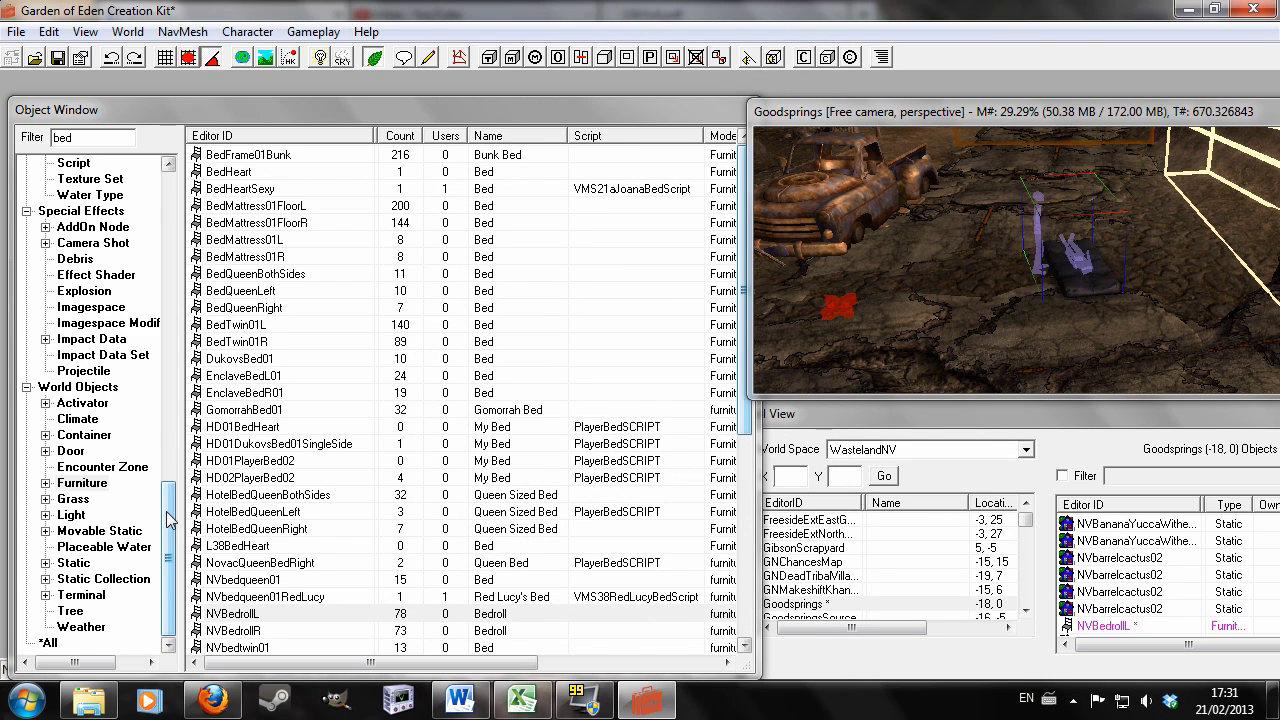
# Step: Create a new NPC record with the ID mynpc and the name NPC
pyautogui.moveTo(168, 519); pyautogui.dragTo(172, 285)
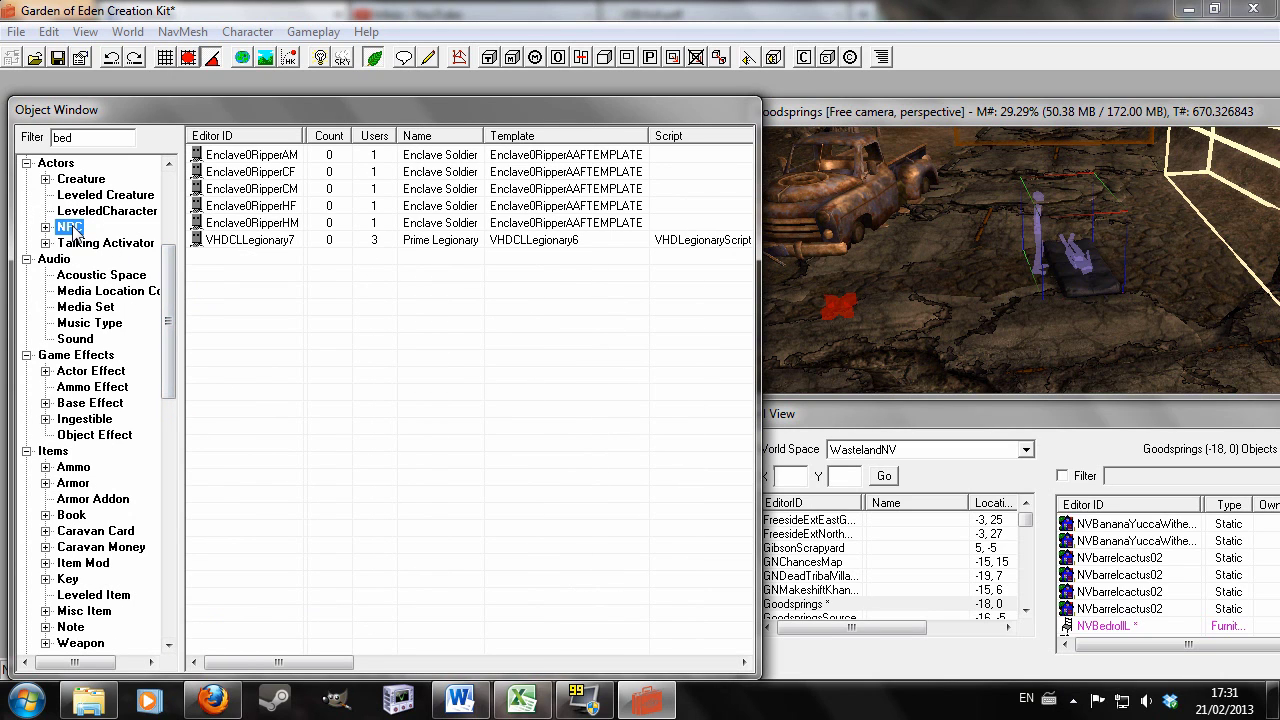
pyautogui.rightClick(261, 279)
pyautogui.click(306, 295)
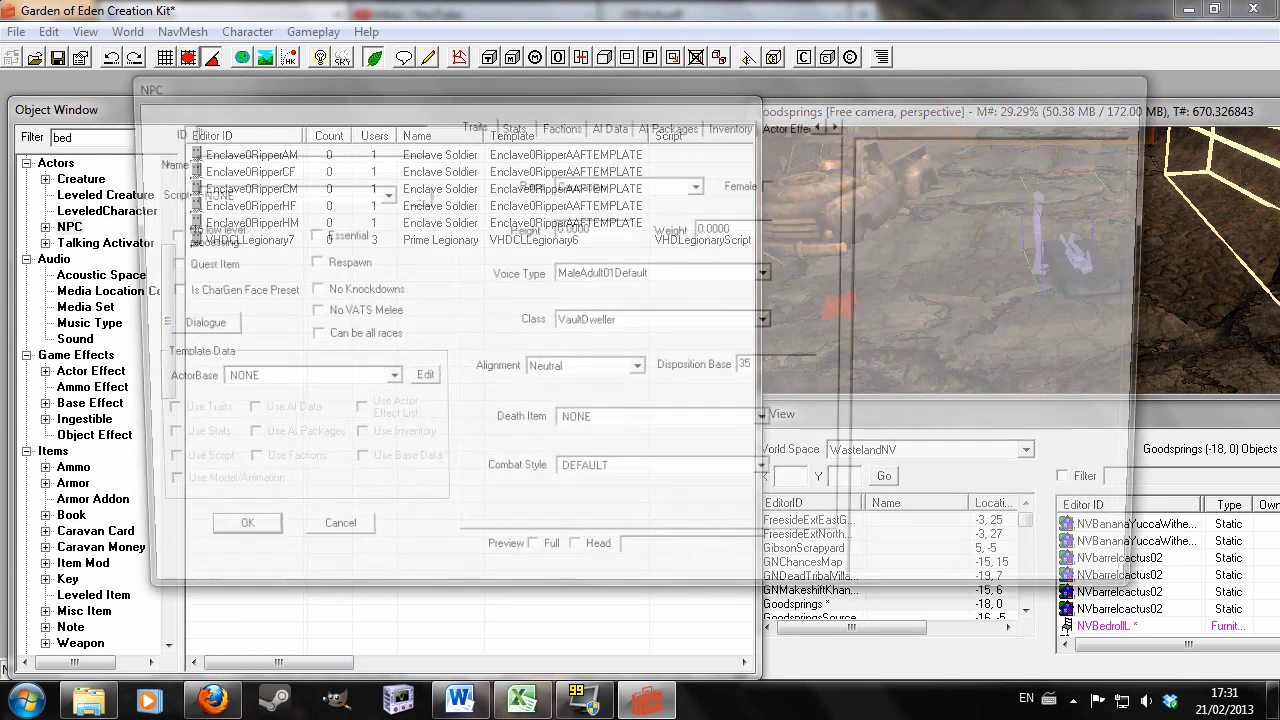
pyautogui.write('my')
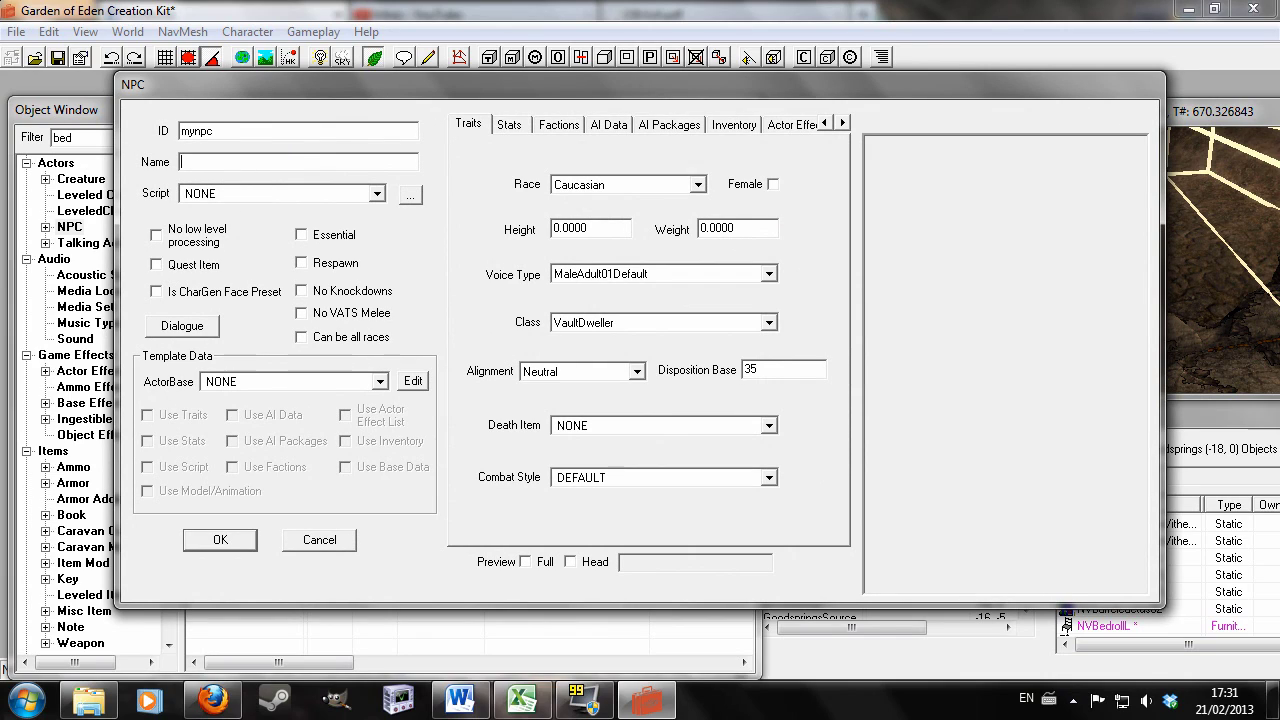
pyautogui.write('NPC')
pyautogui.click(220, 541)
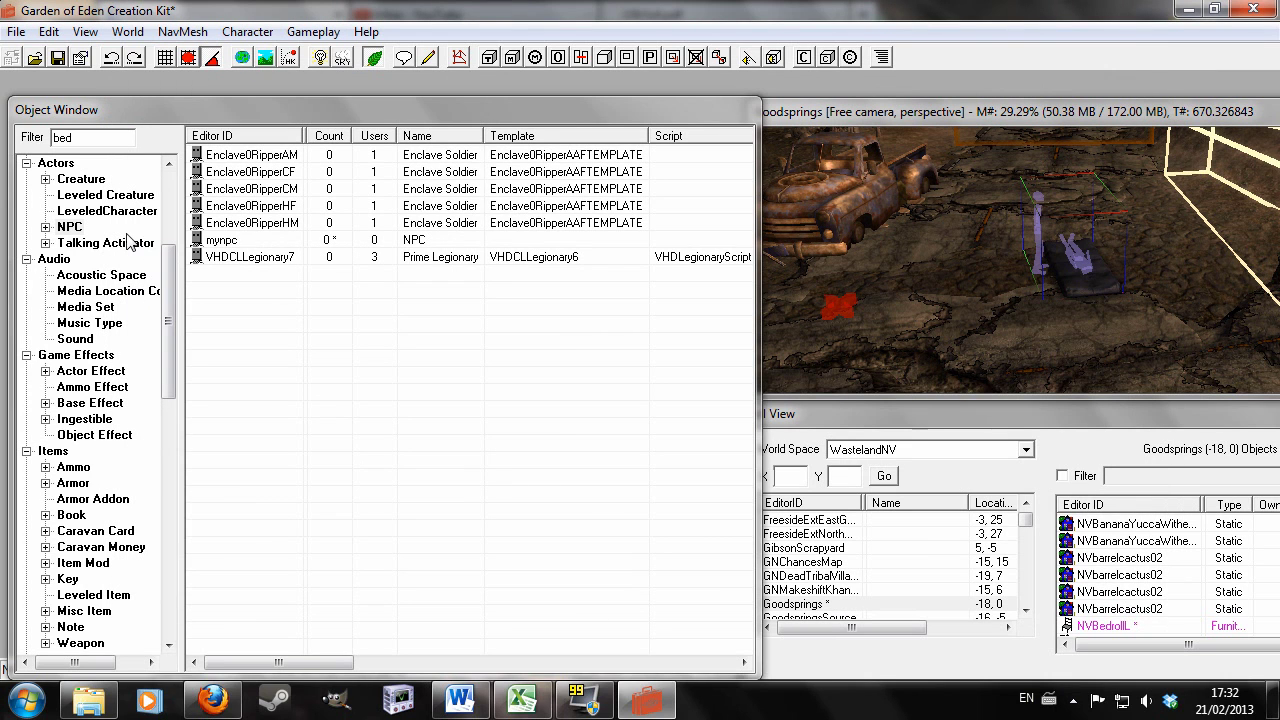
# Step: Place the mynpc character beside the bedroll in the Goodsprings cell
pyautogui.click(268, 245)
pyautogui.moveTo(208, 245); pyautogui.dragTo(1052, 210)
pyautogui.scroll(-4, 1050, 213)
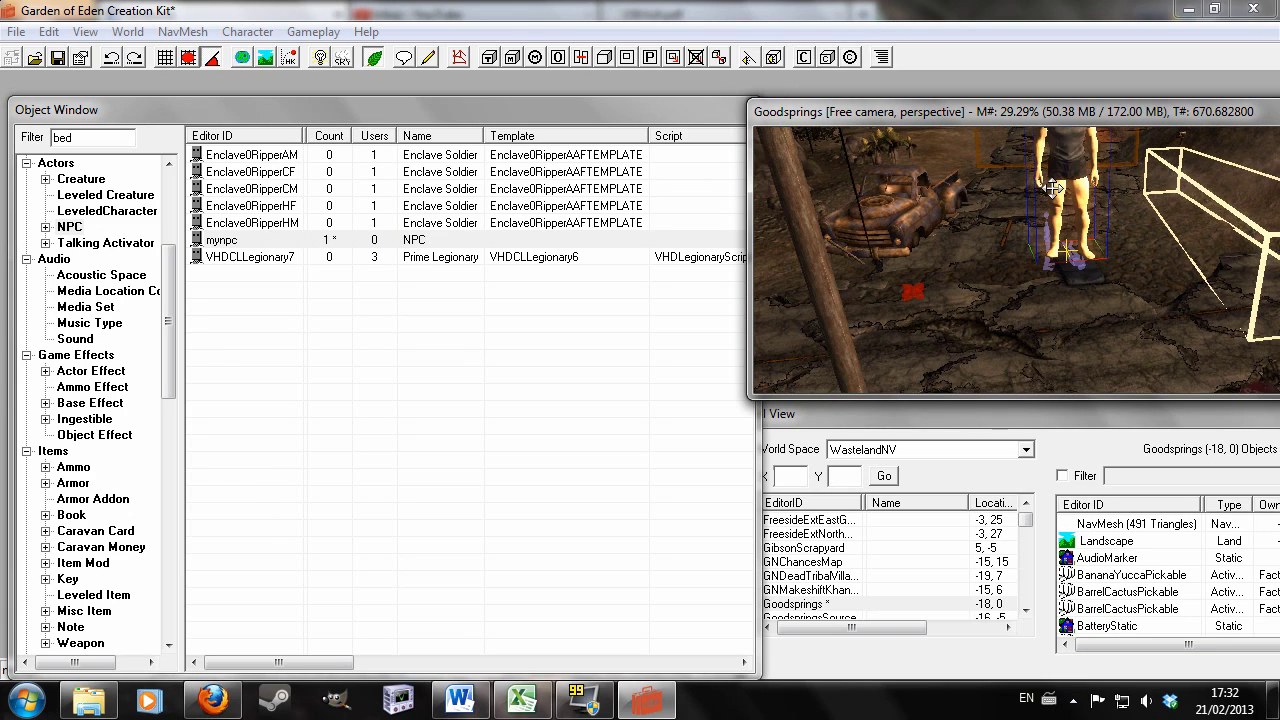
# Step: Move the mynpc character so it stands just beside the bedroll in the Goodsprings cell
pyautogui.moveTo(1068, 232); pyautogui.dragTo(1030, 192)
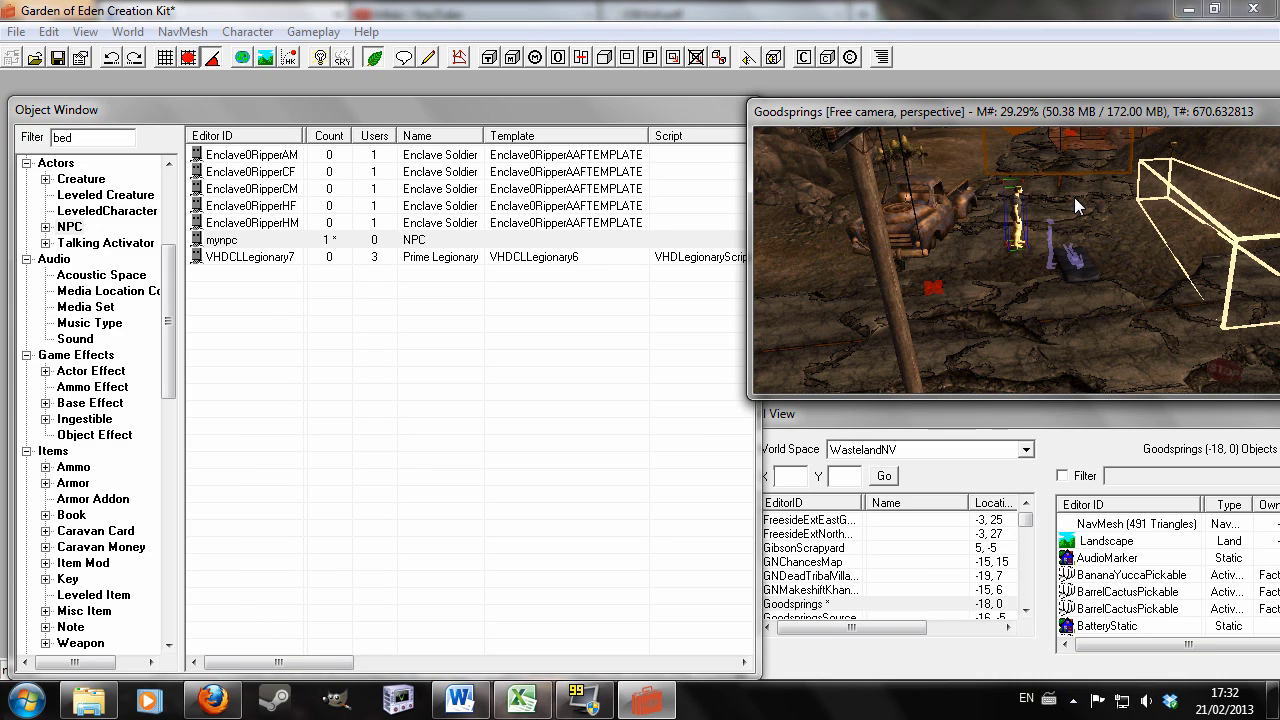
pyautogui.scroll(2, 925, 308)
pyautogui.moveTo(925, 308)
pyautogui.mouseDown()
pyautogui.moveTo(1012, 270)
pyautogui.moveTo(997, 147)
pyautogui.moveTo(993, 232)
pyautogui.mouseUp()
pyautogui.scroll(3, 994, 235)
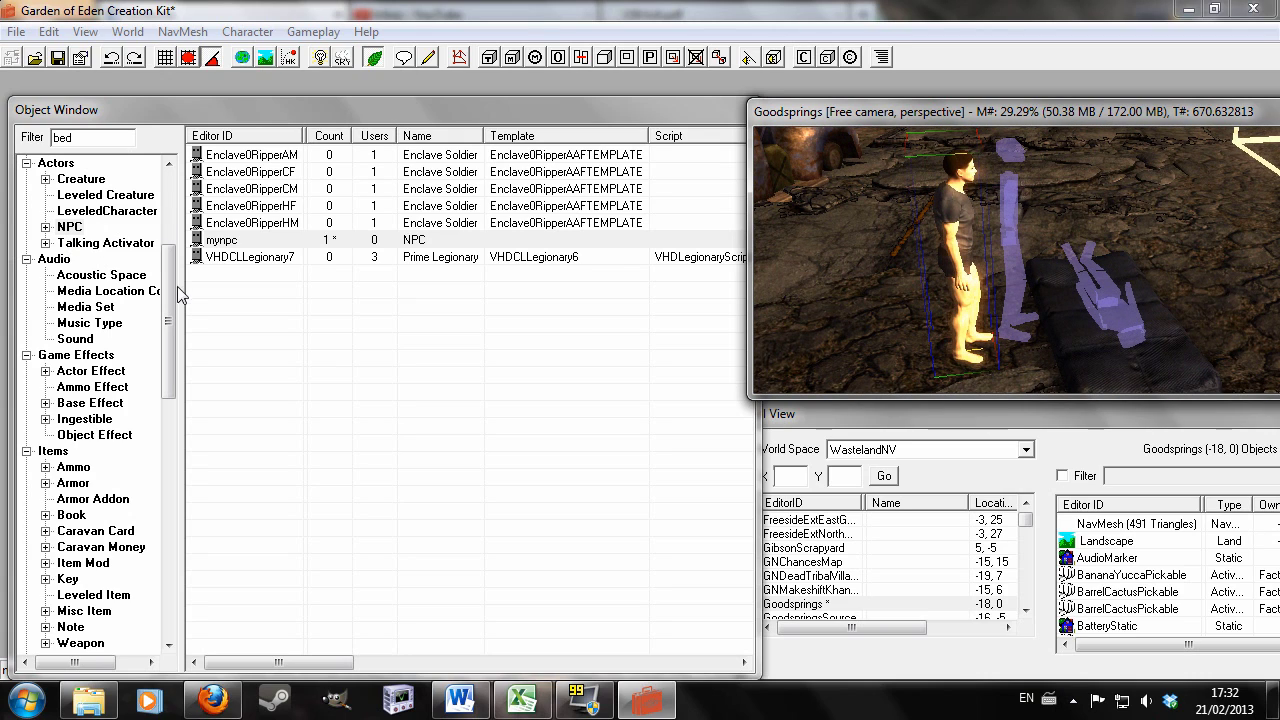
# Step: Create a new AI package with the ID Mysleeppack and the package type Sleep
pyautogui.moveTo(170, 287); pyautogui.dragTo(175, 186)
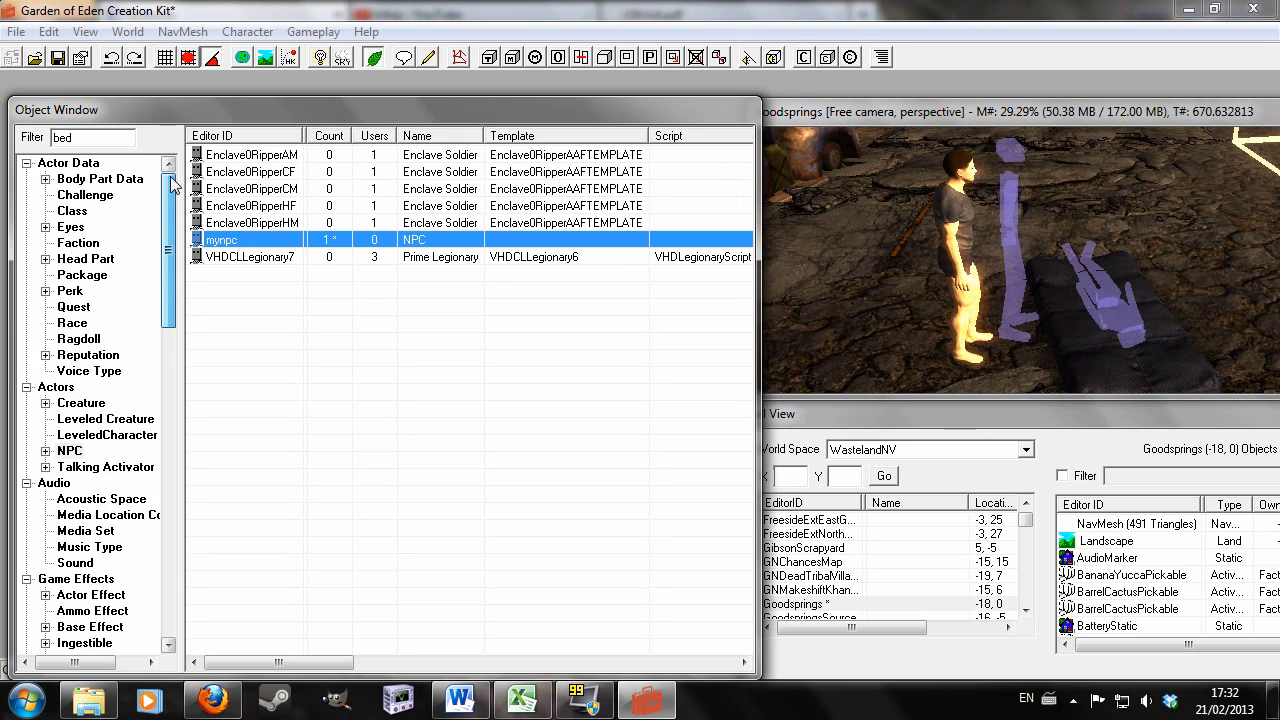
pyautogui.click(82, 274)
pyautogui.rightClick(283, 433)
pyautogui.click(319, 446)
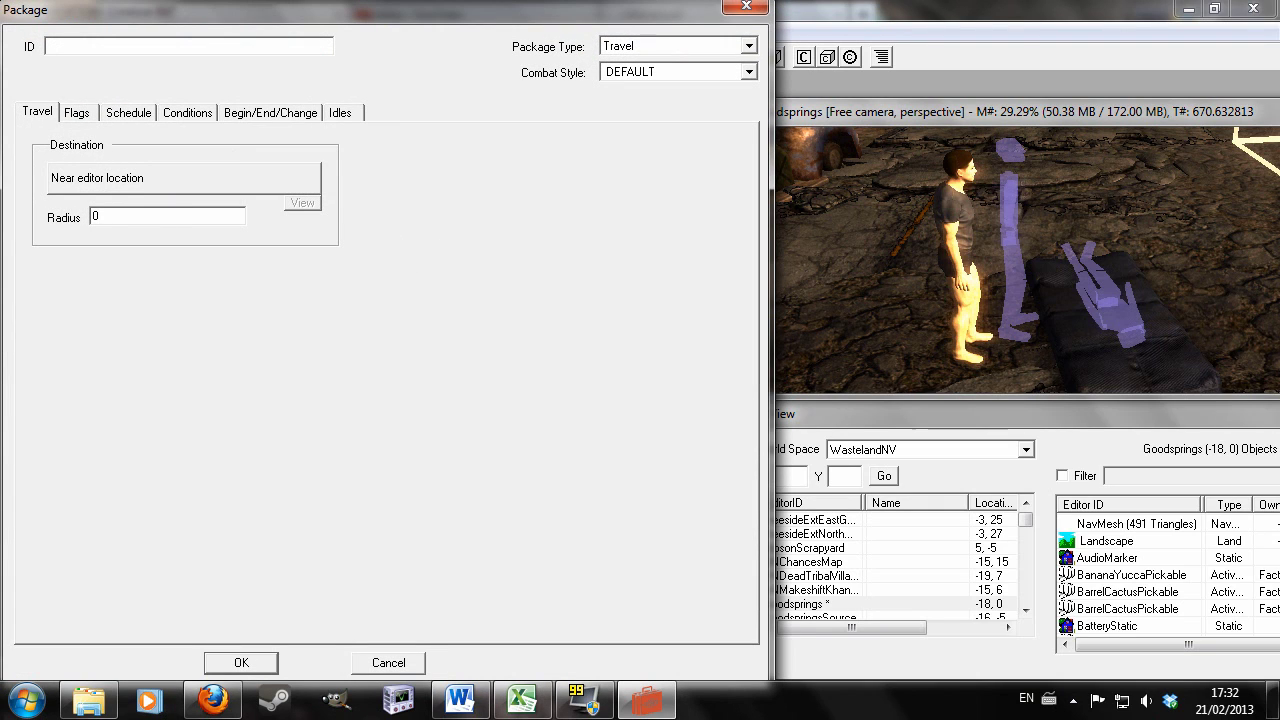
pyautogui.write('Mysleeppack')
pyautogui.click(750, 47)
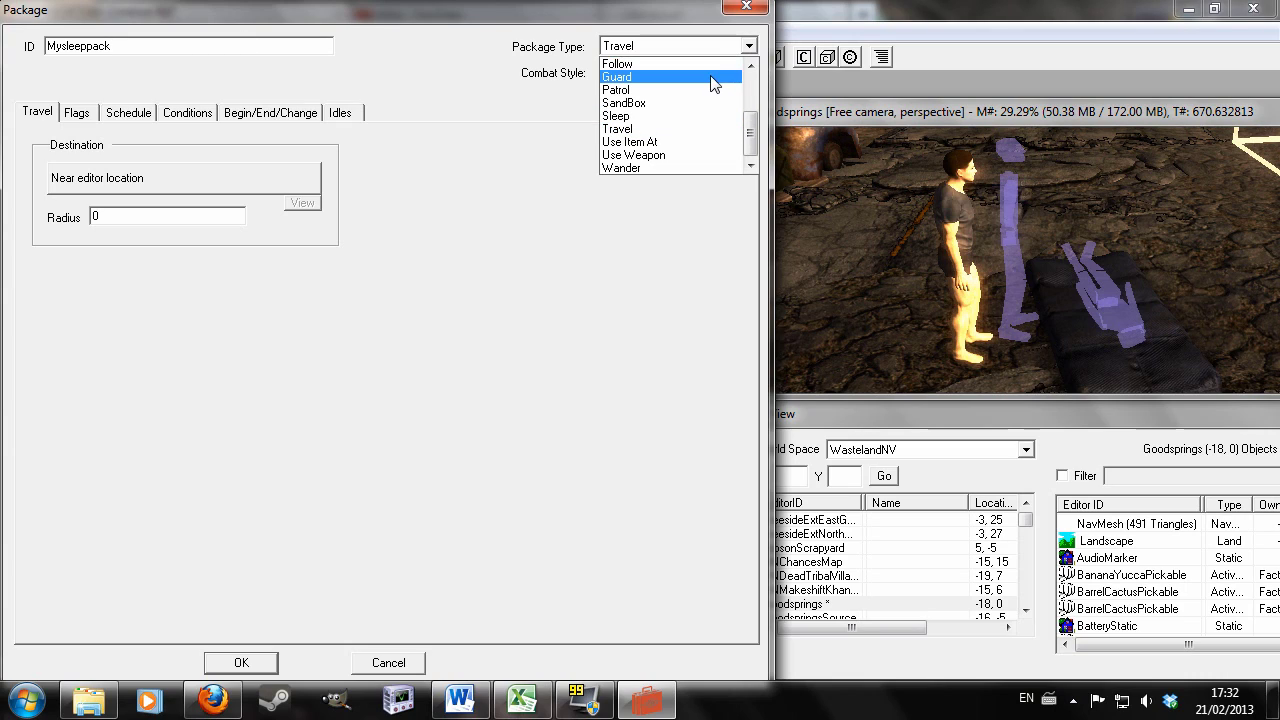
pyautogui.scroll(3, 711, 80)
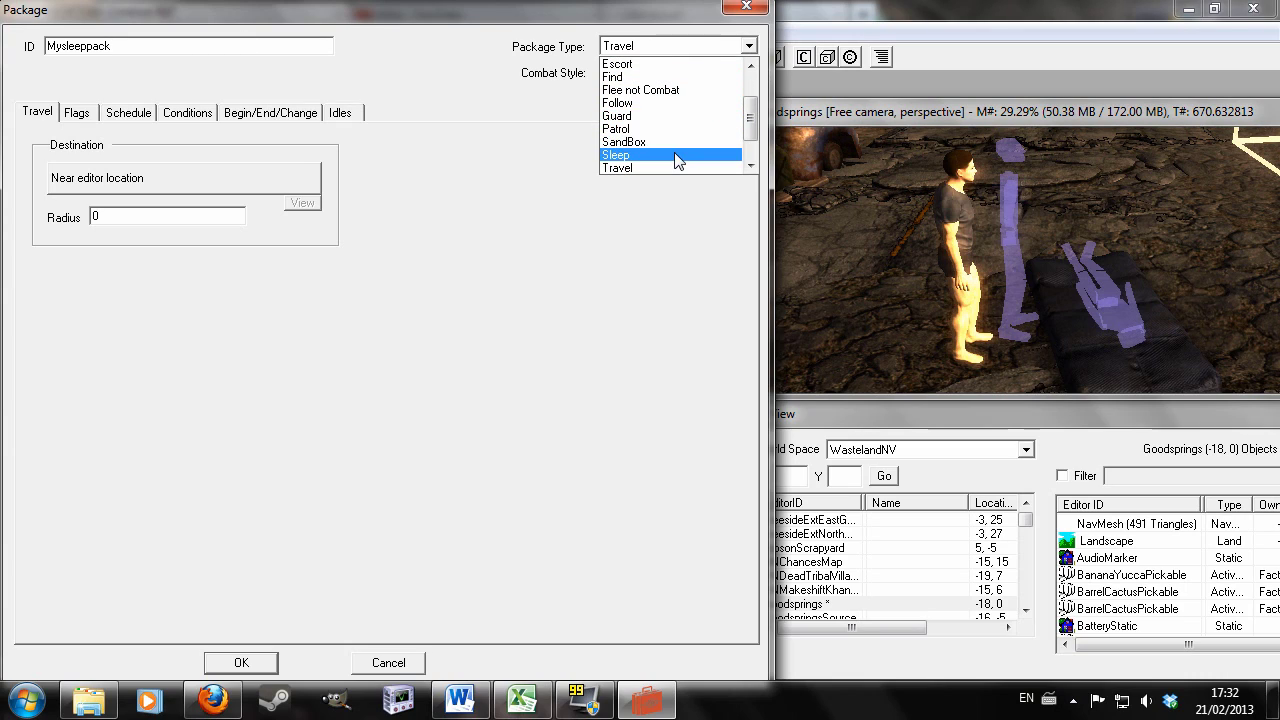
pyautogui.click(678, 156)
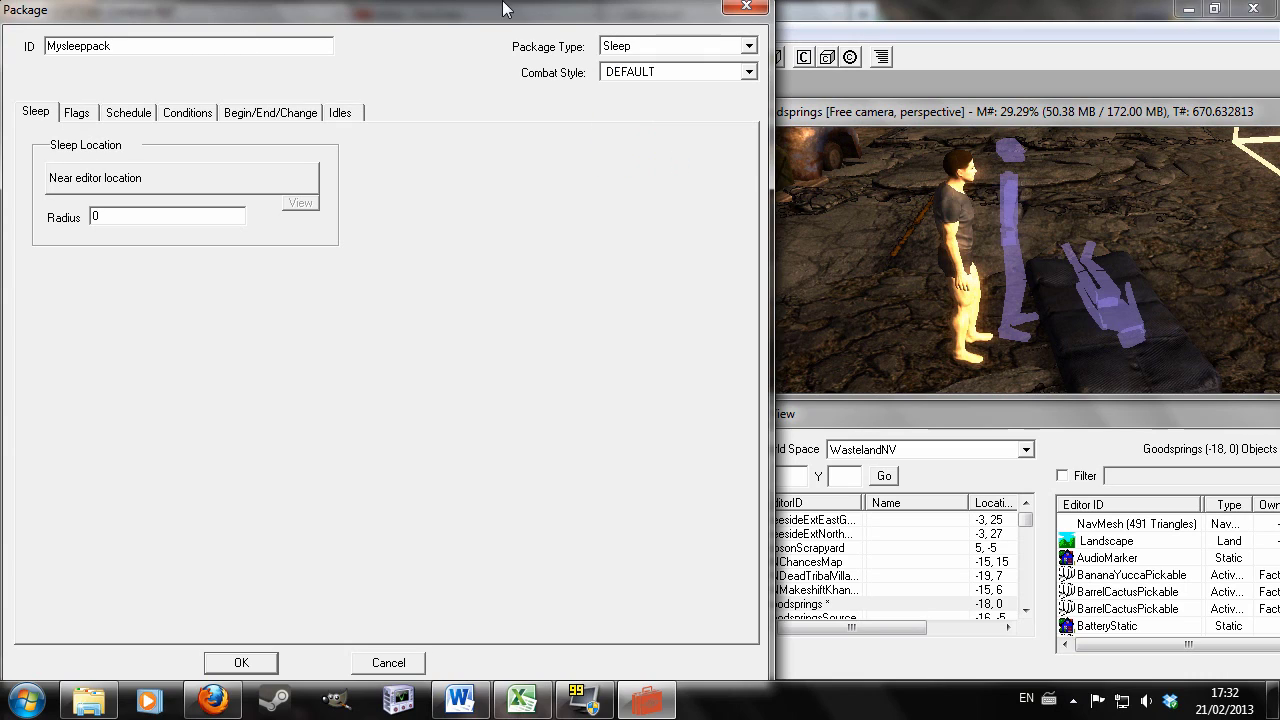
# Step: Set the package's sleep location near the NVBedrollL reference placed in Goodsprings and save the package
pyautogui.click(100, 183)
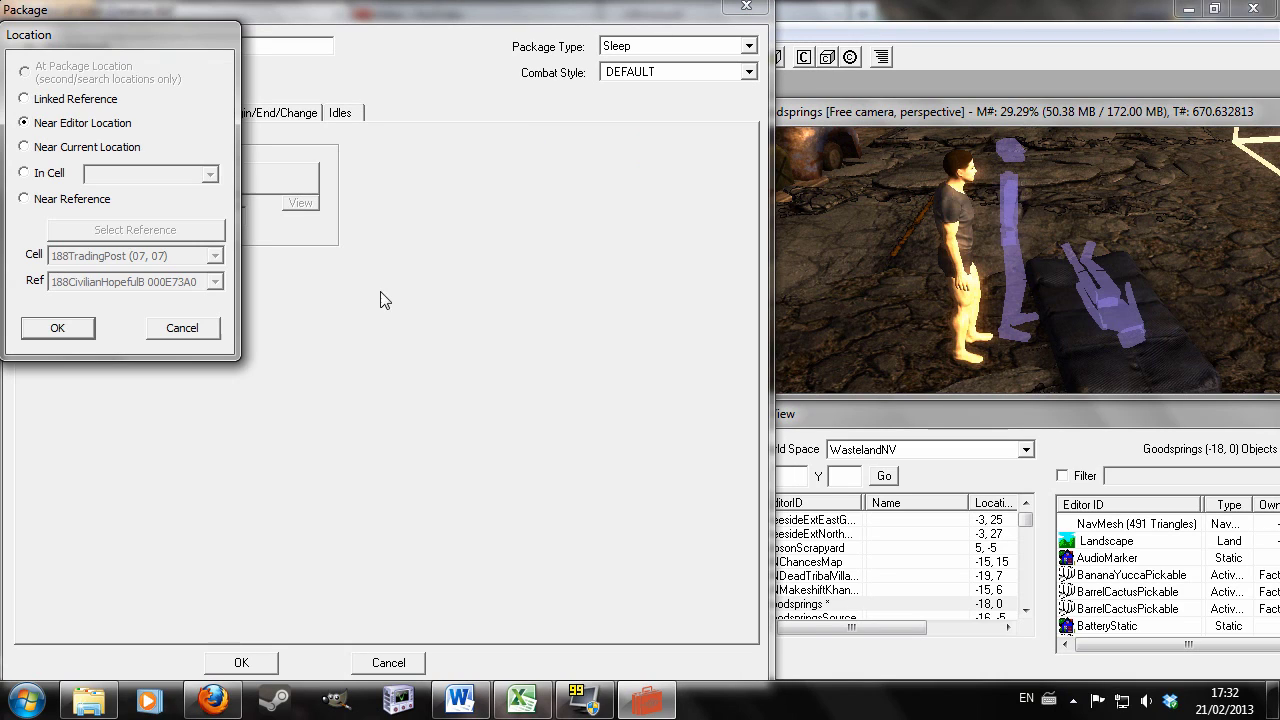
pyautogui.click(25, 199)
pyautogui.click(100, 230)
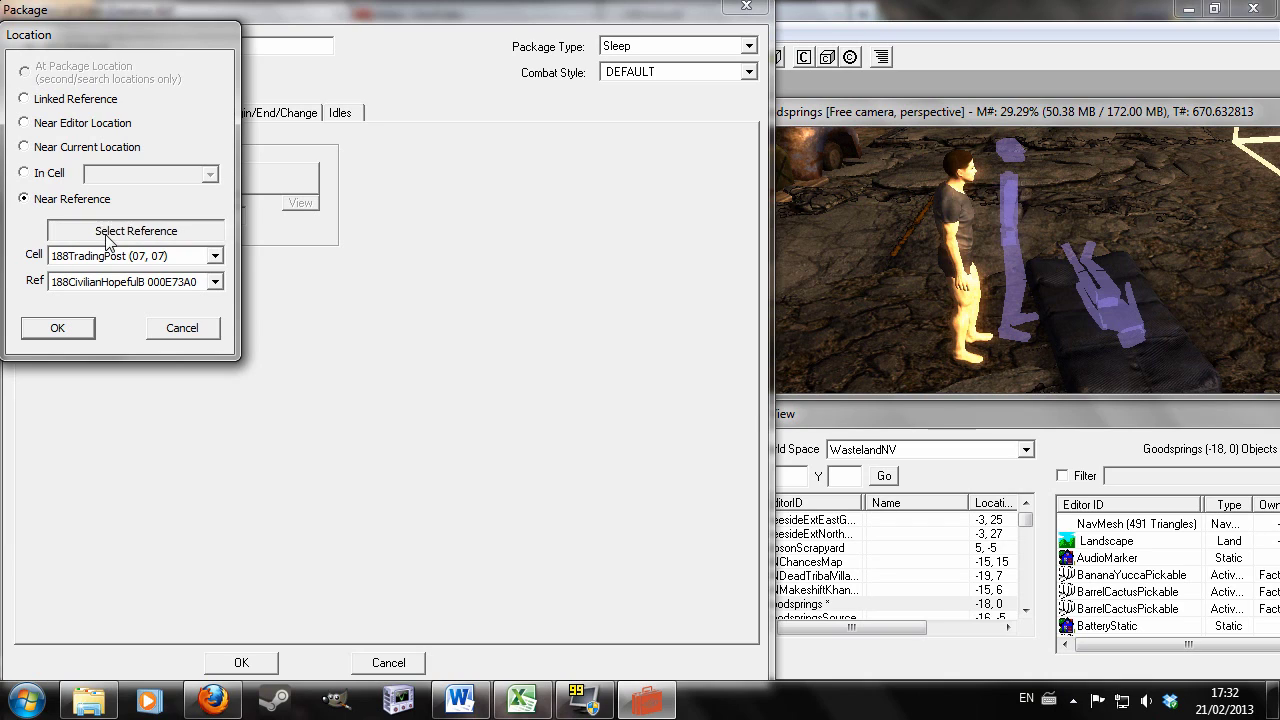
pyautogui.click(1110, 328)
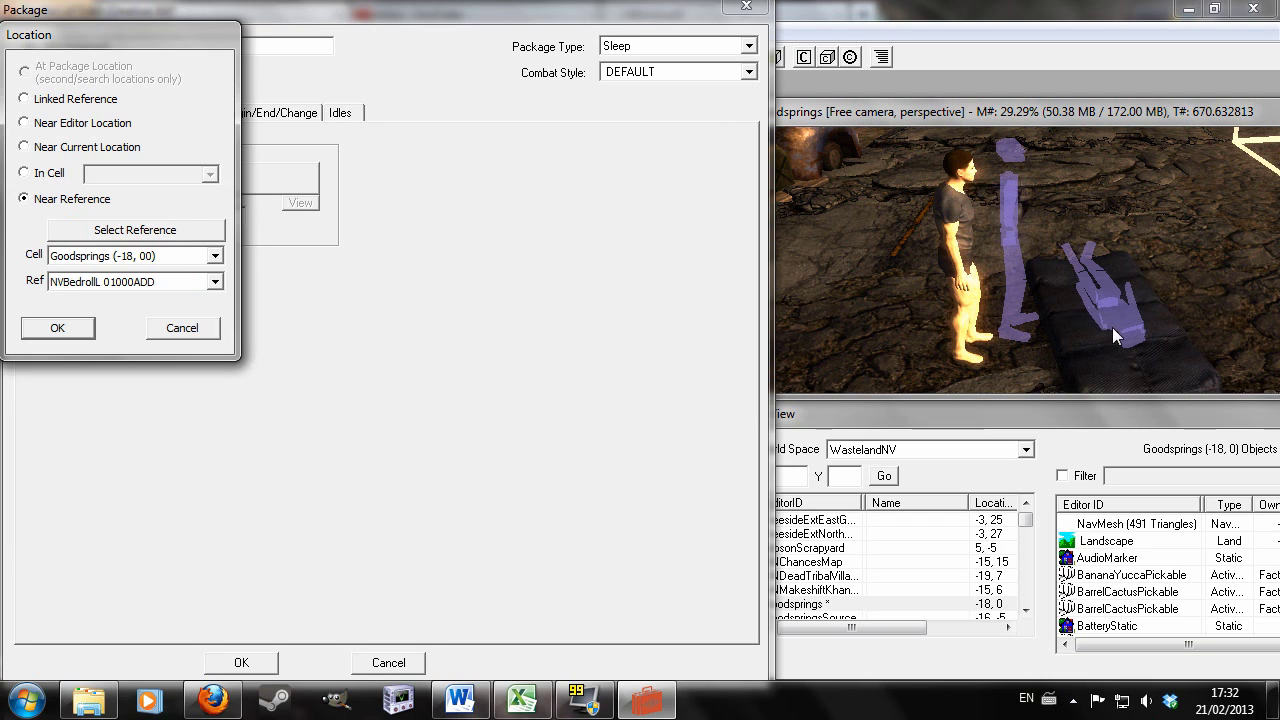
pyautogui.click(73, 331)
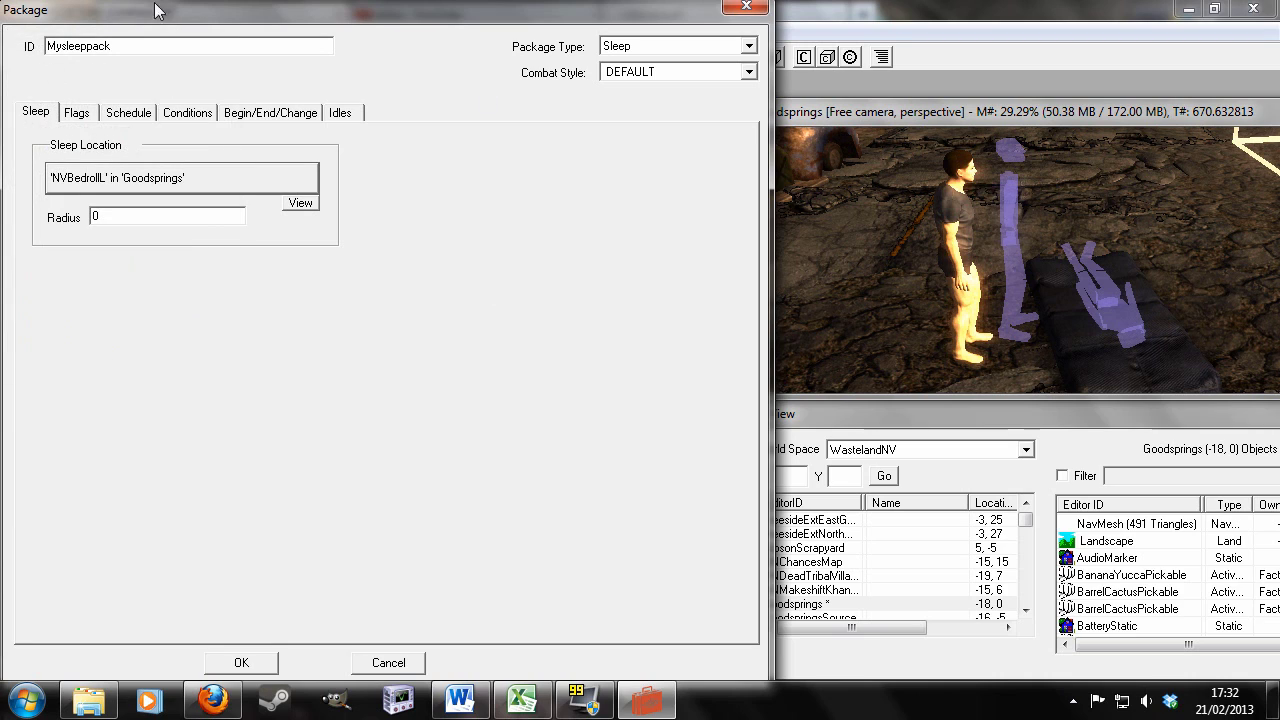
pyautogui.click(237, 663)
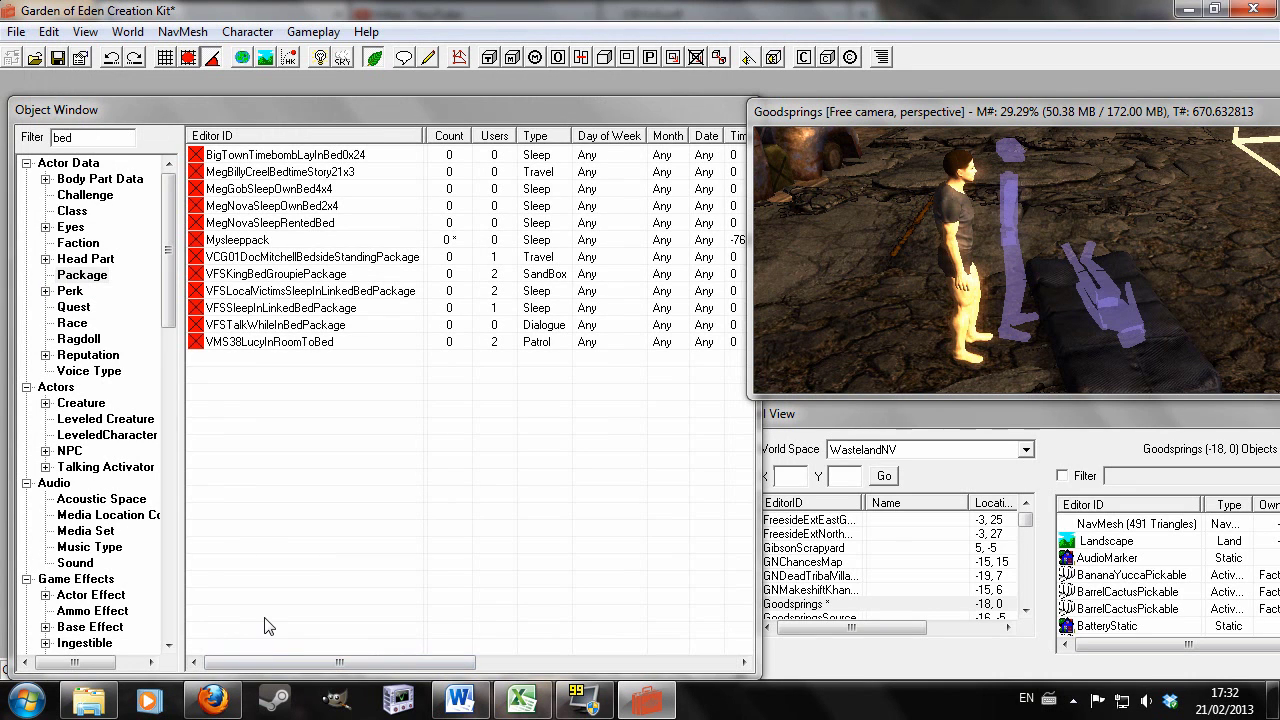
# Step: Create a new object script declared as "scn comascript" with an empty "begin onactivate" block closed by "end"
pyautogui.click(1115, 335)
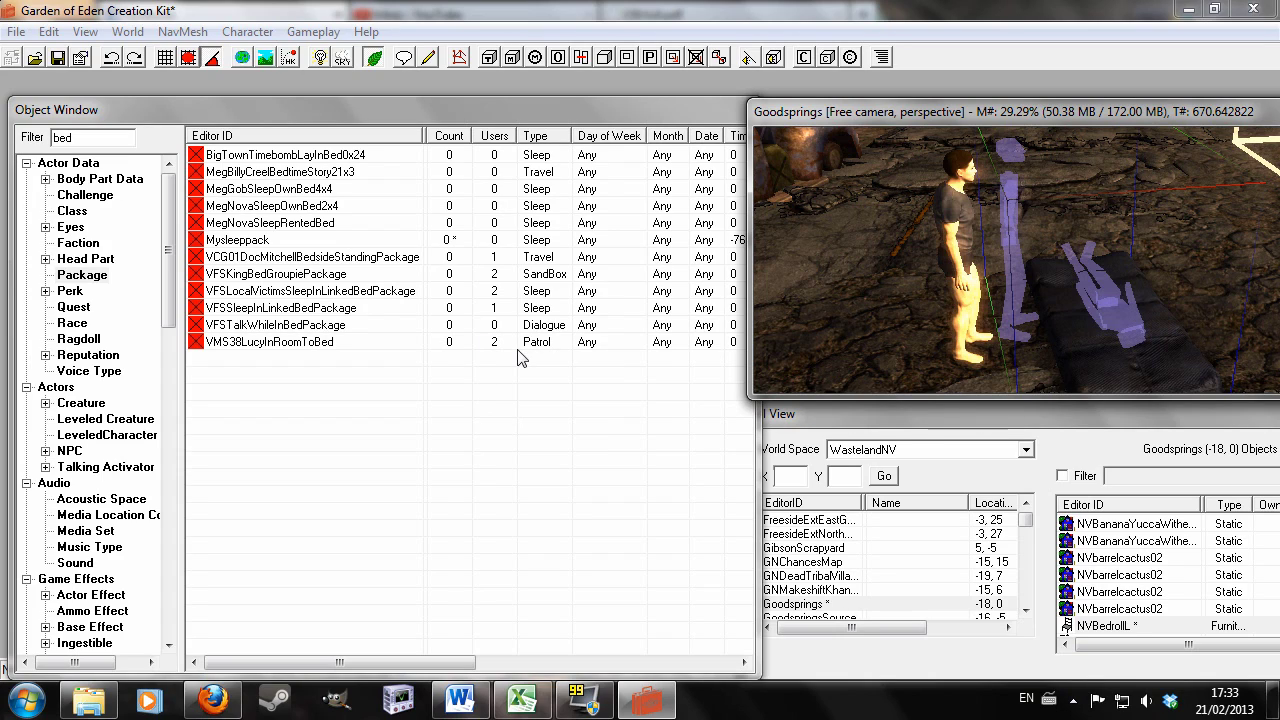
pyautogui.click(430, 60)
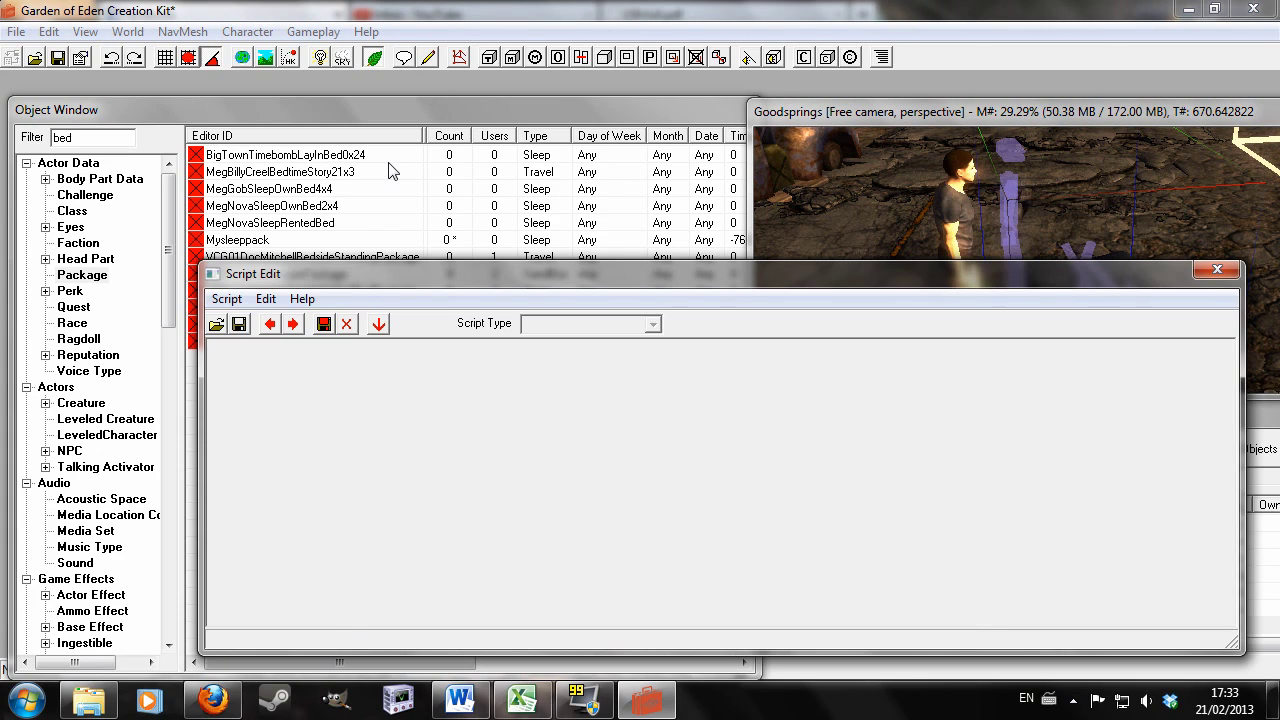
pyautogui.click(226, 299)
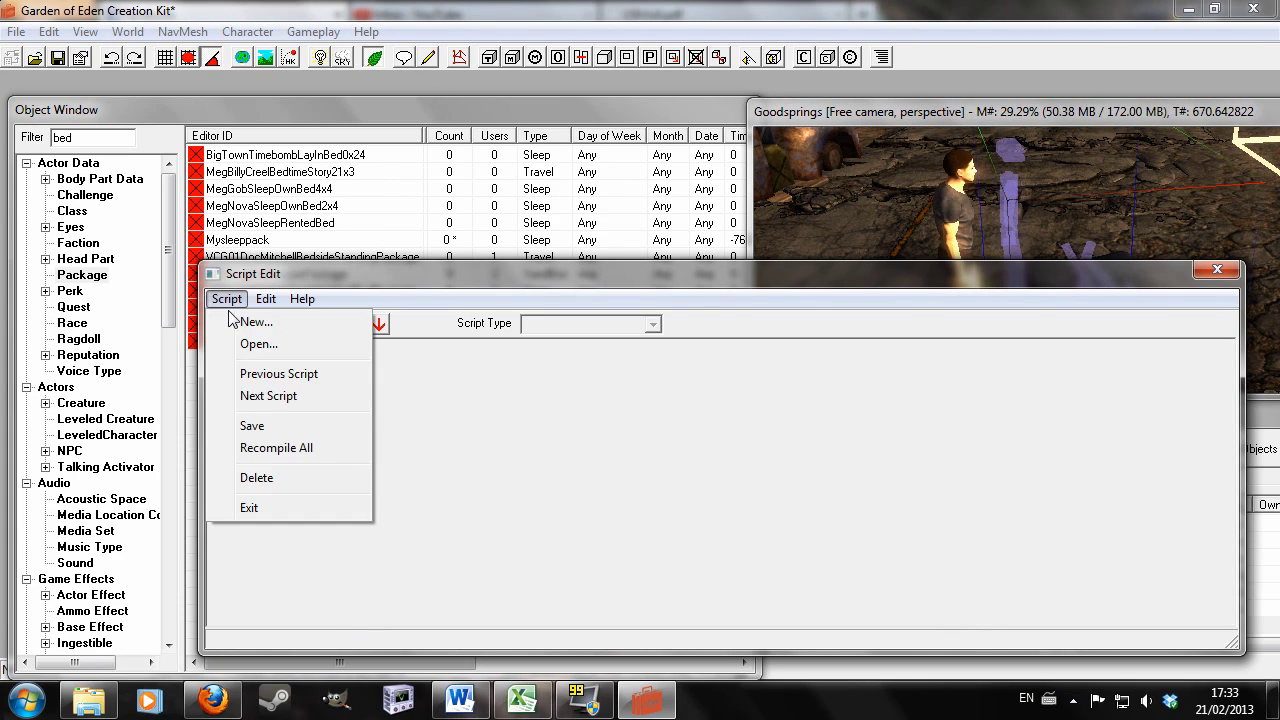
pyautogui.click(255, 322)
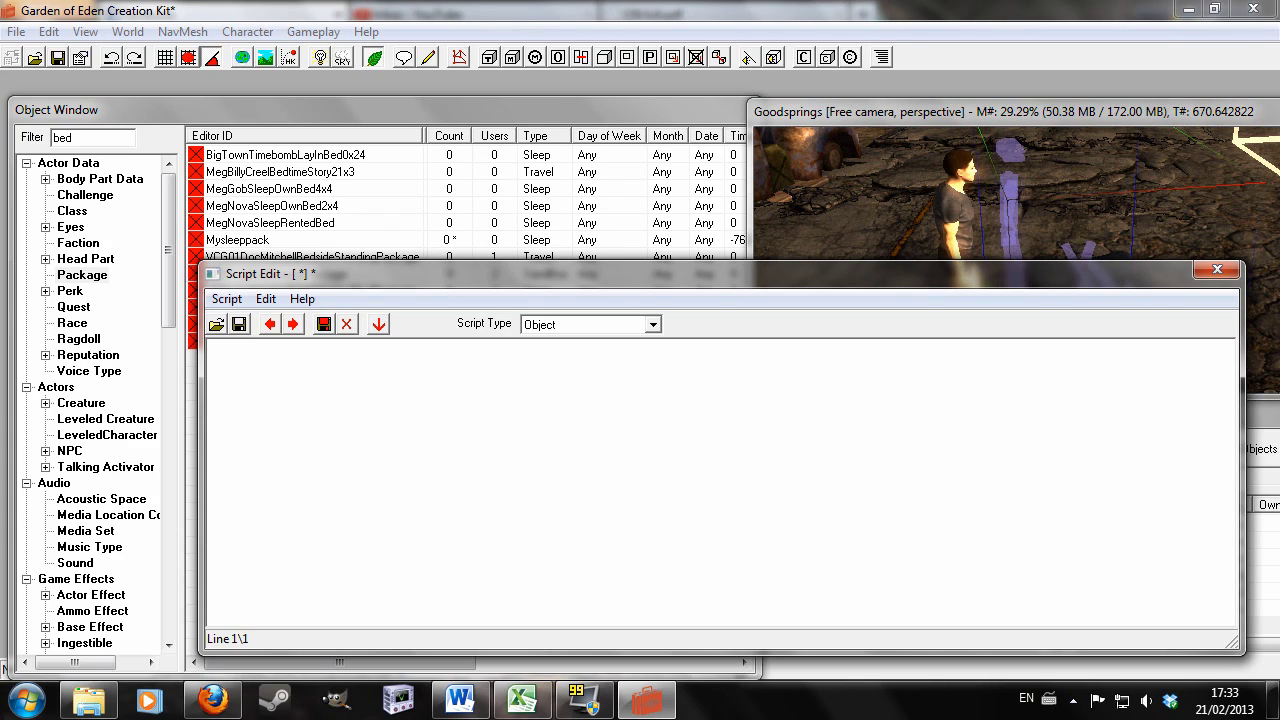
pyautogui.write('sc')
pyautogui.write('n comascrip')
pyautogui.write('begi')
pyautogui.write('n onactivate')
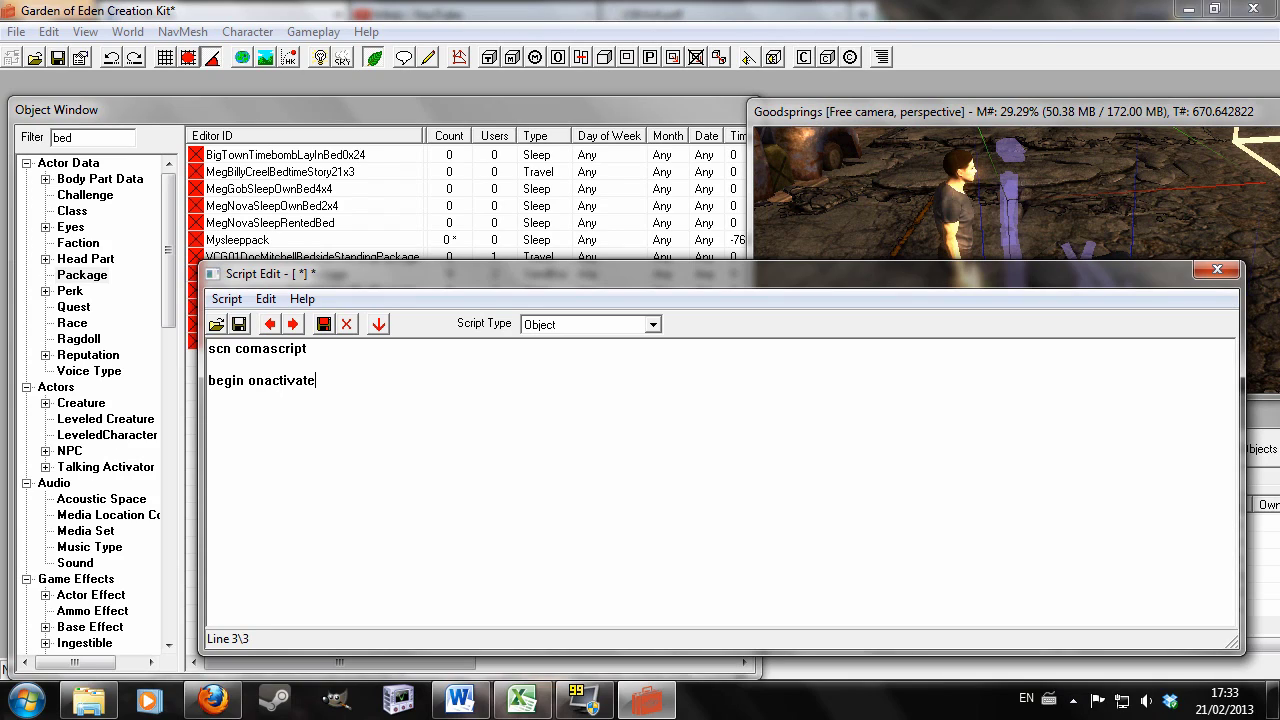
pyautogui.press('Return')
pyautogui.write('end')
# Step: Add a "begin onload" block containing "setunconscious 1" and a closing "end", and save and close the script
pyautogui.press('Return')
pyautogui.press('Return')
pyautogui.write('begin onload')
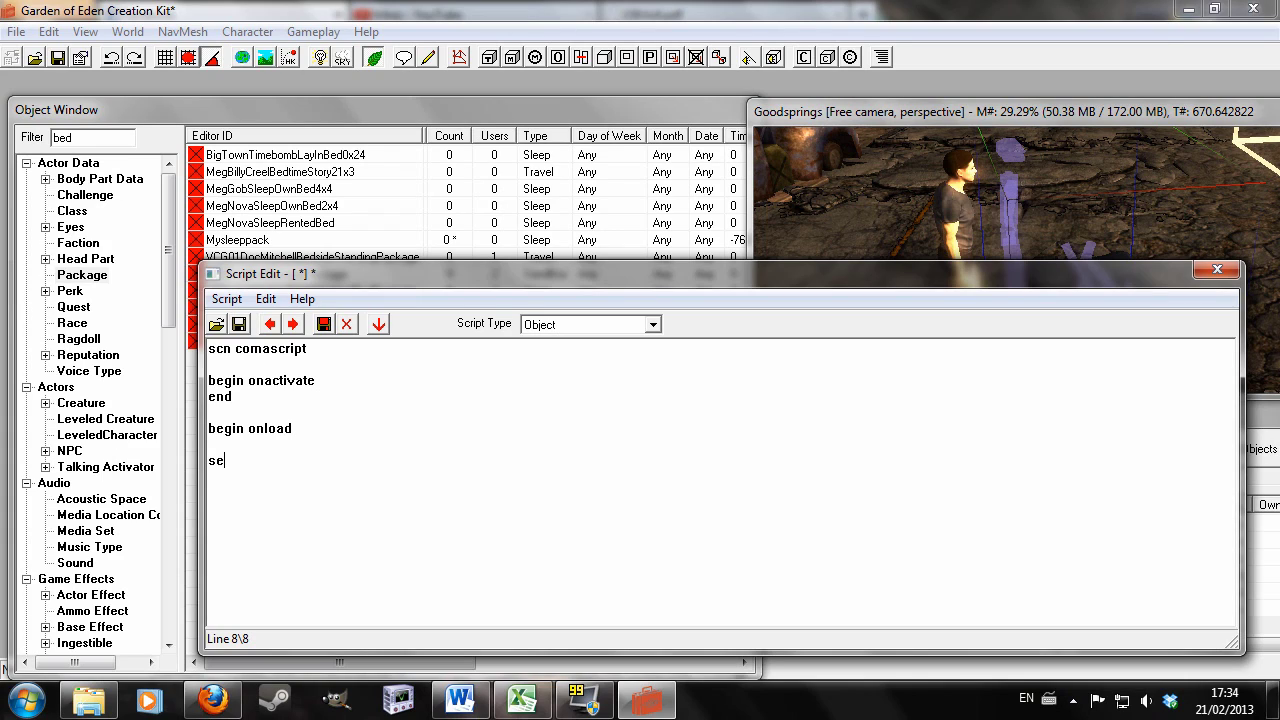
pyautogui.write('unconscious')
pyautogui.press('Return')
pyautogui.press('Return')
pyautogui.write('end')
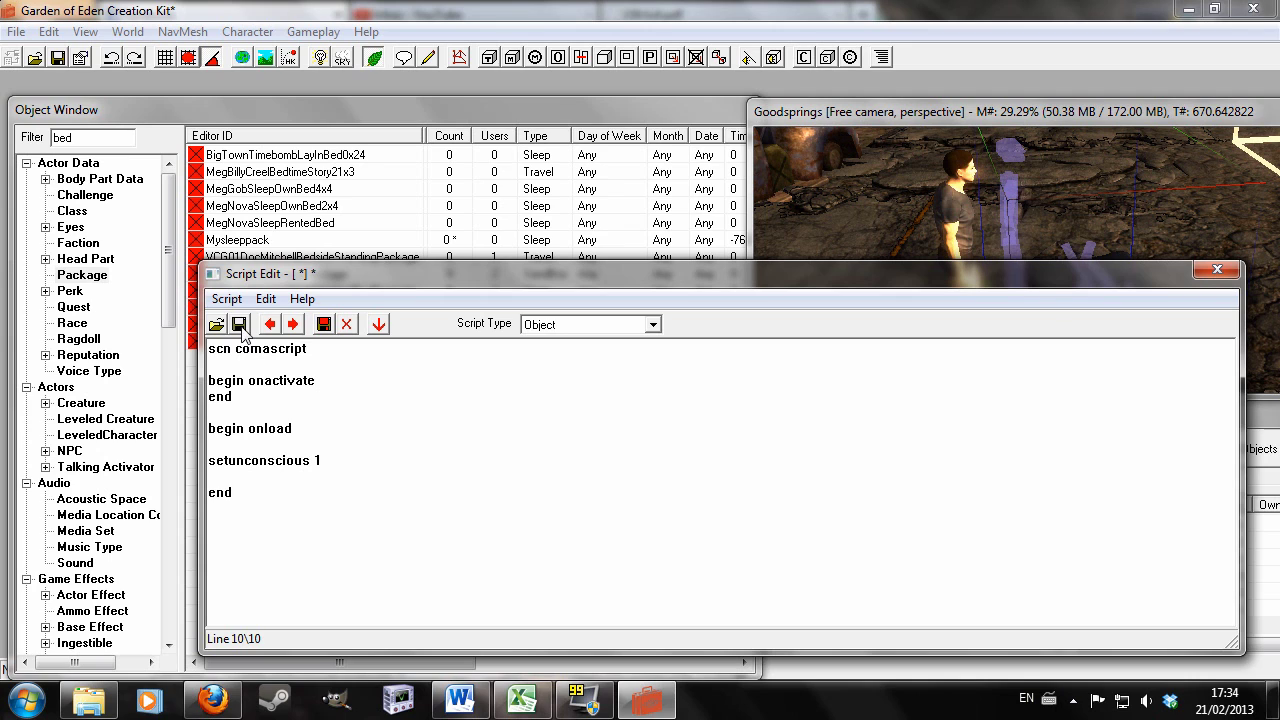
pyautogui.click(1217, 269)
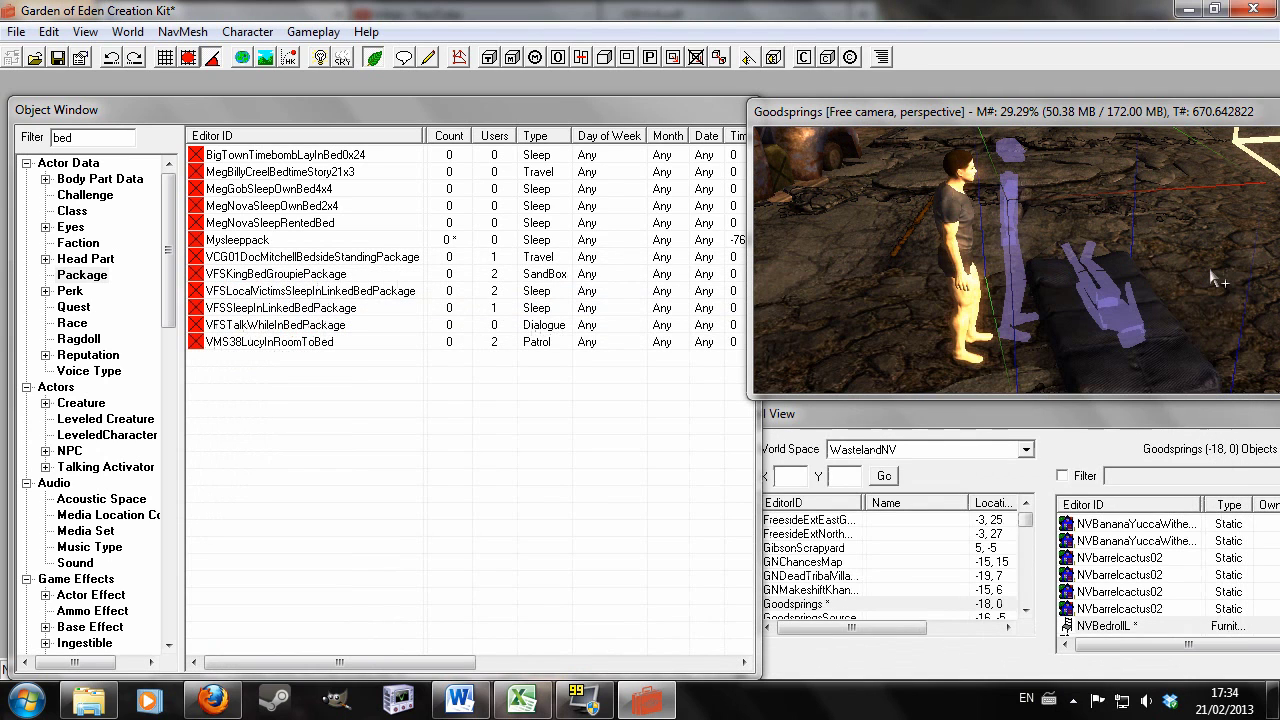
# Step: Choose comascript as the script in the base record of the placed mynpc character
pyautogui.doubleClick(956, 216)
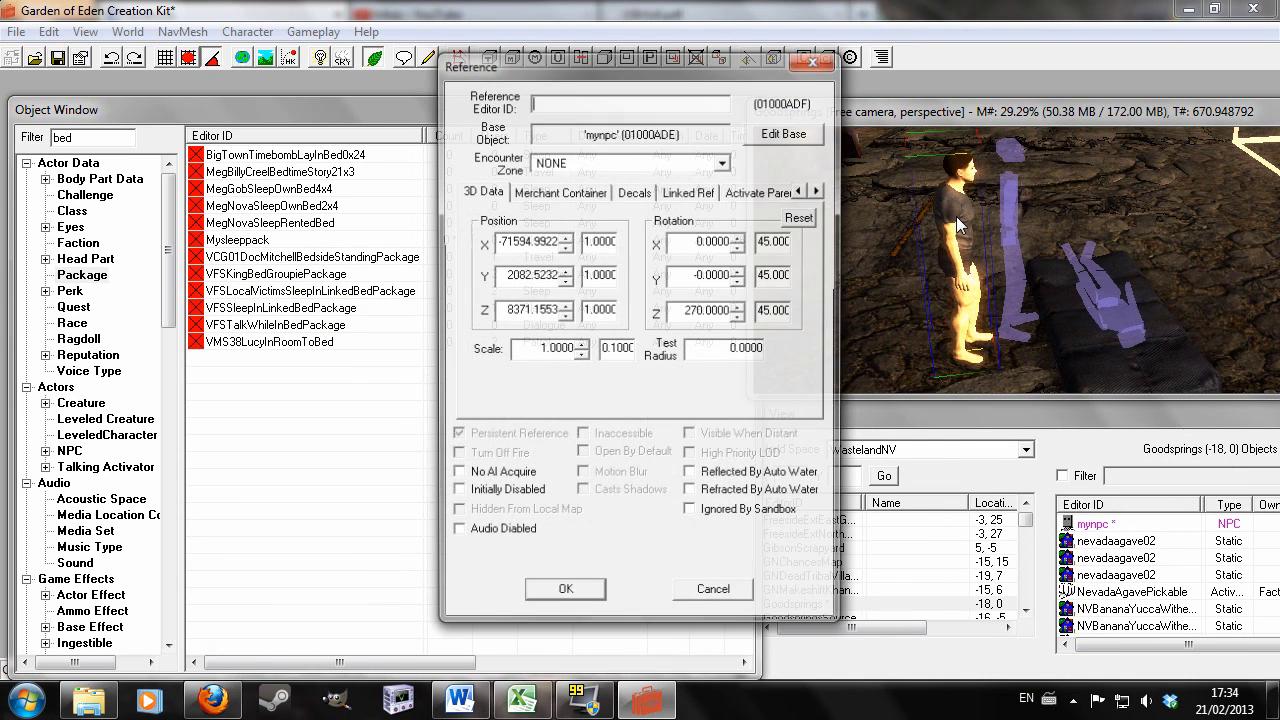
pyautogui.click(760, 141)
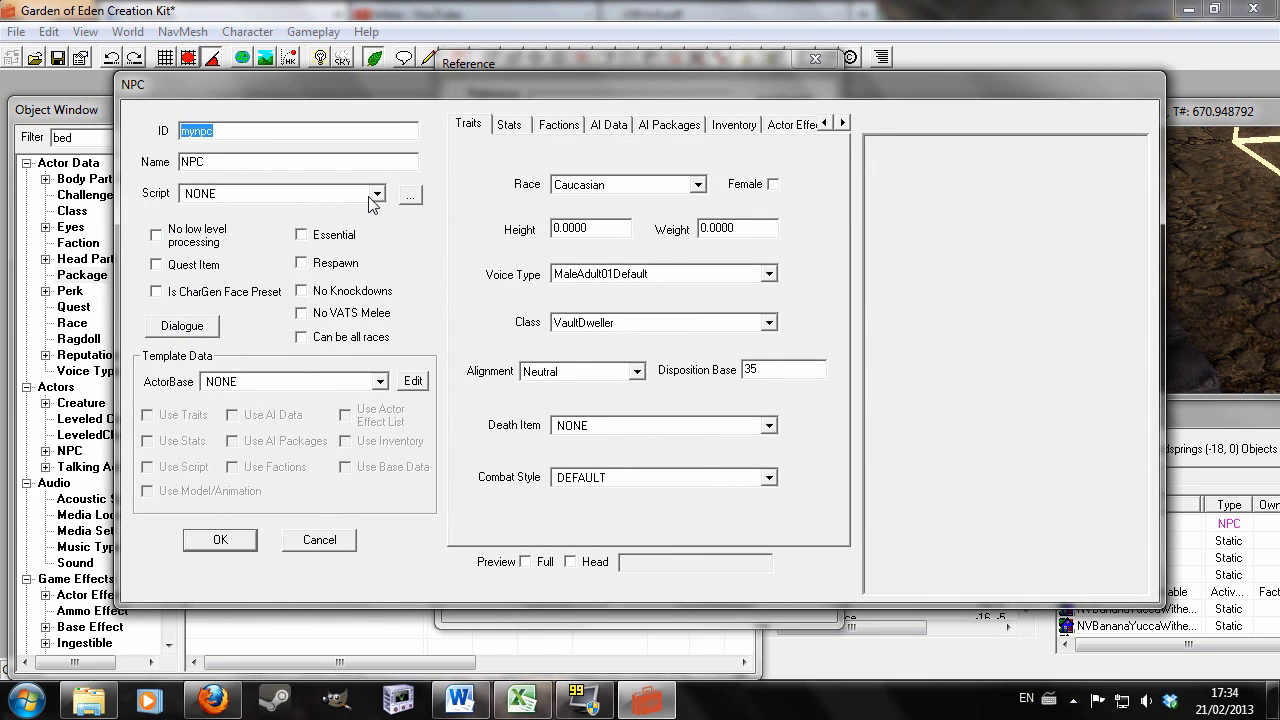
pyautogui.click(377, 194)
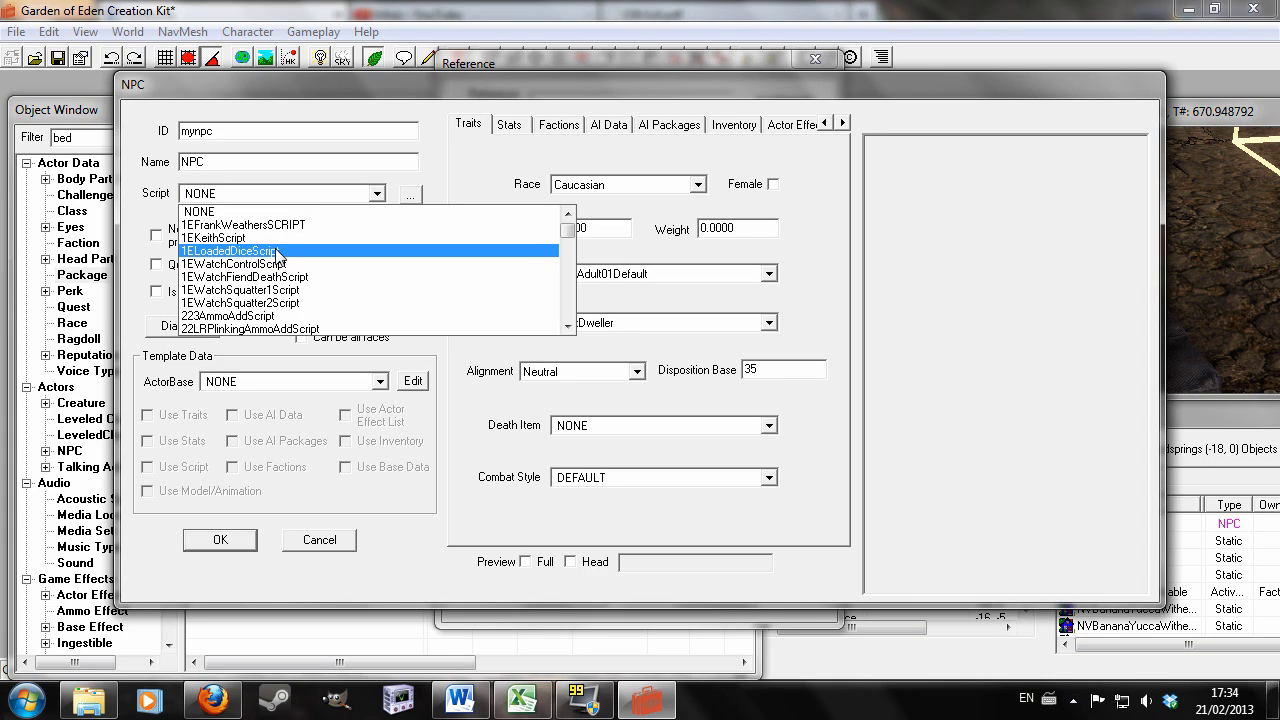
pyautogui.write('comascript')
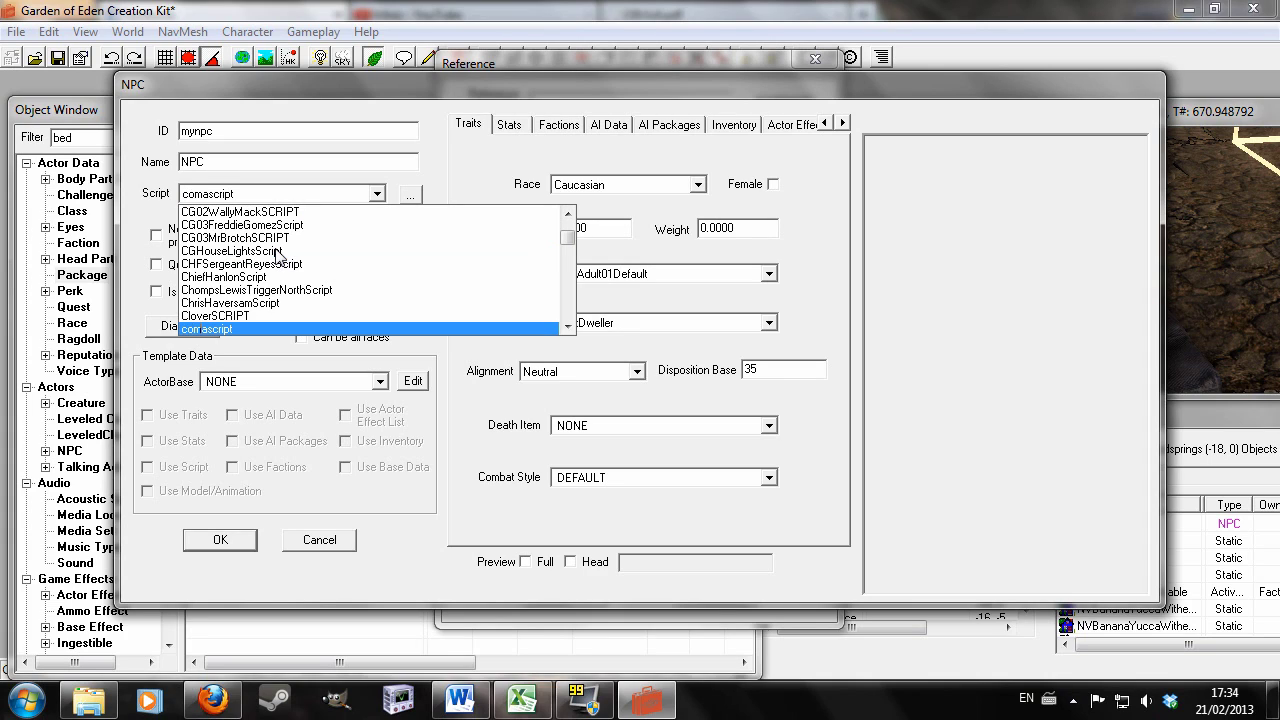
pyautogui.click(278, 328)
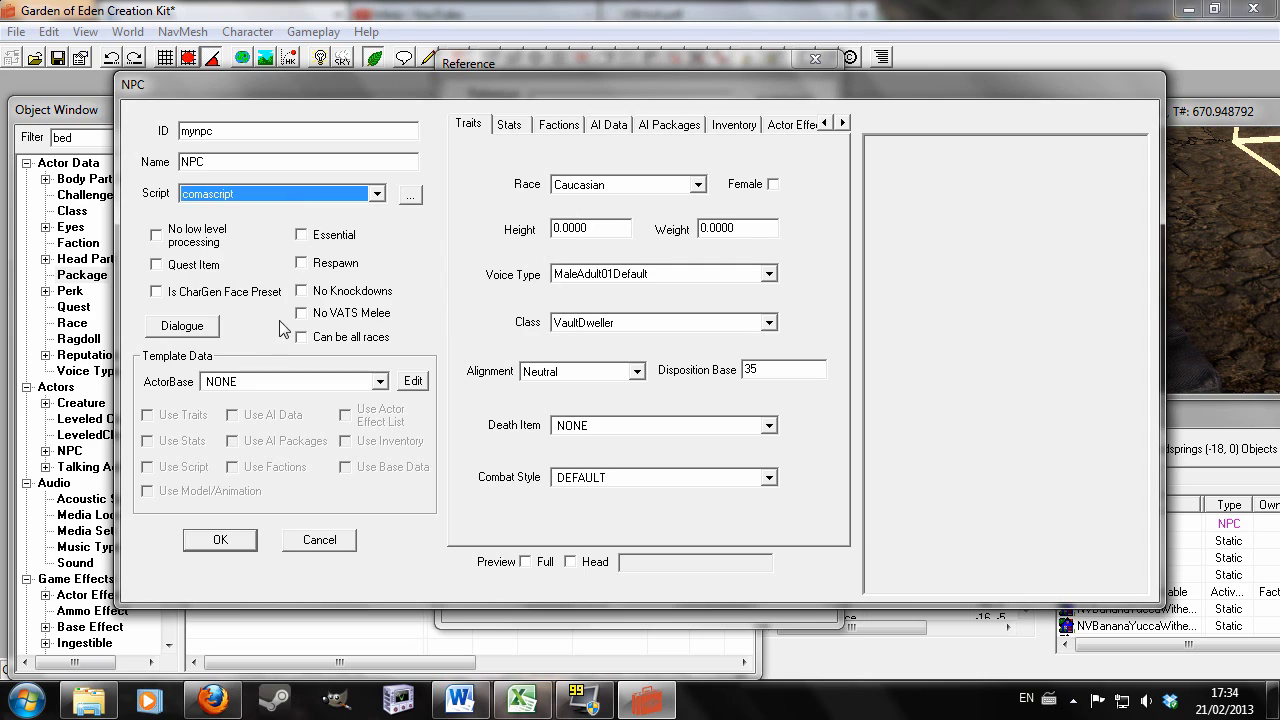
# Step: Review the onactivate and onload blocks of comascript from the NPC record and close the script
pyautogui.click(410, 195)
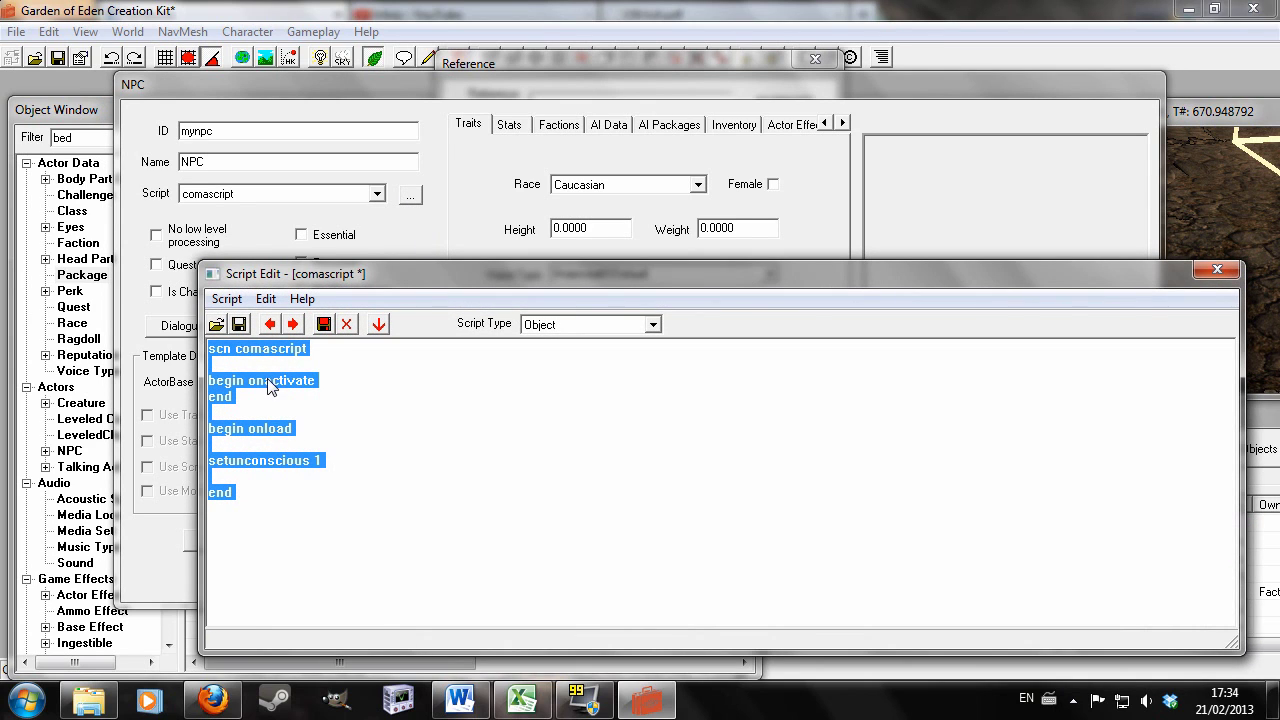
pyautogui.click(249, 380)
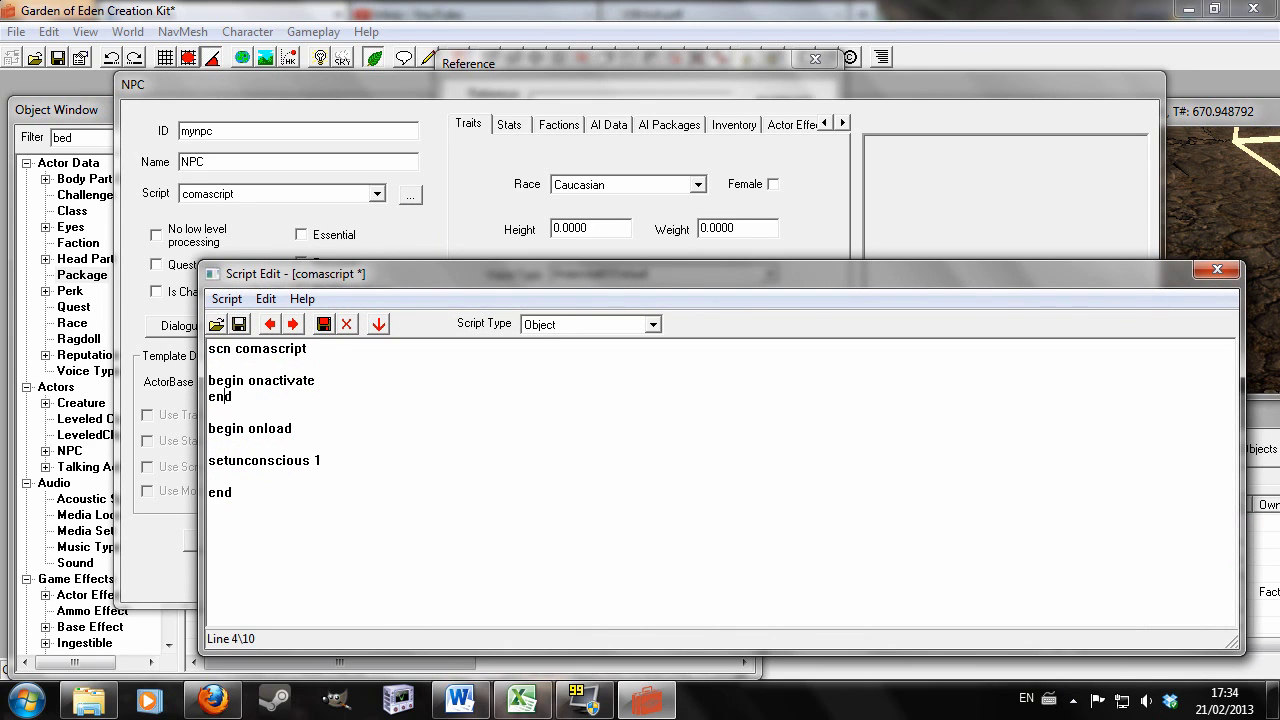
pyautogui.click(210, 444)
pyautogui.moveTo(208, 460); pyautogui.dragTo(310, 460)
pyautogui.click(282, 460)
pyautogui.click(234, 492)
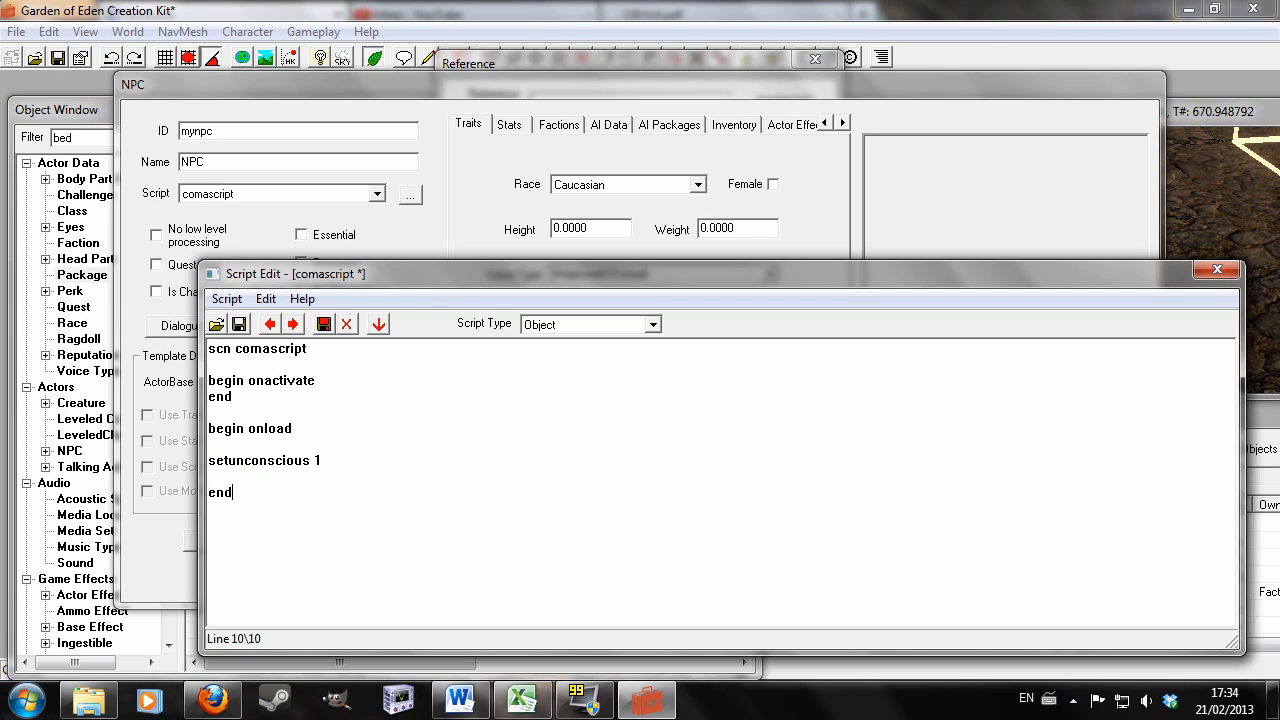
pyautogui.click(1208, 272)
# Step: Look through mynpc's stats, factions, AI data and traits, cancel the NPC record and close its reference properties
pyautogui.click(511, 125)
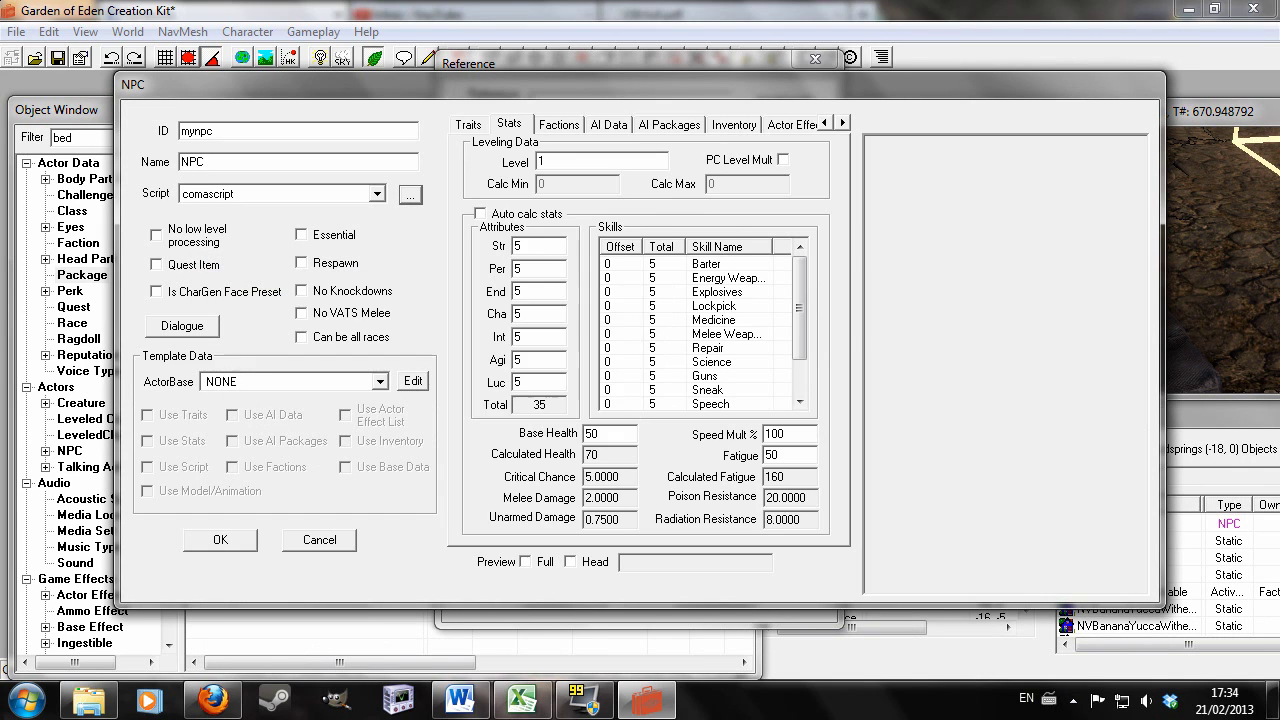
pyautogui.click(558, 125)
pyautogui.click(607, 125)
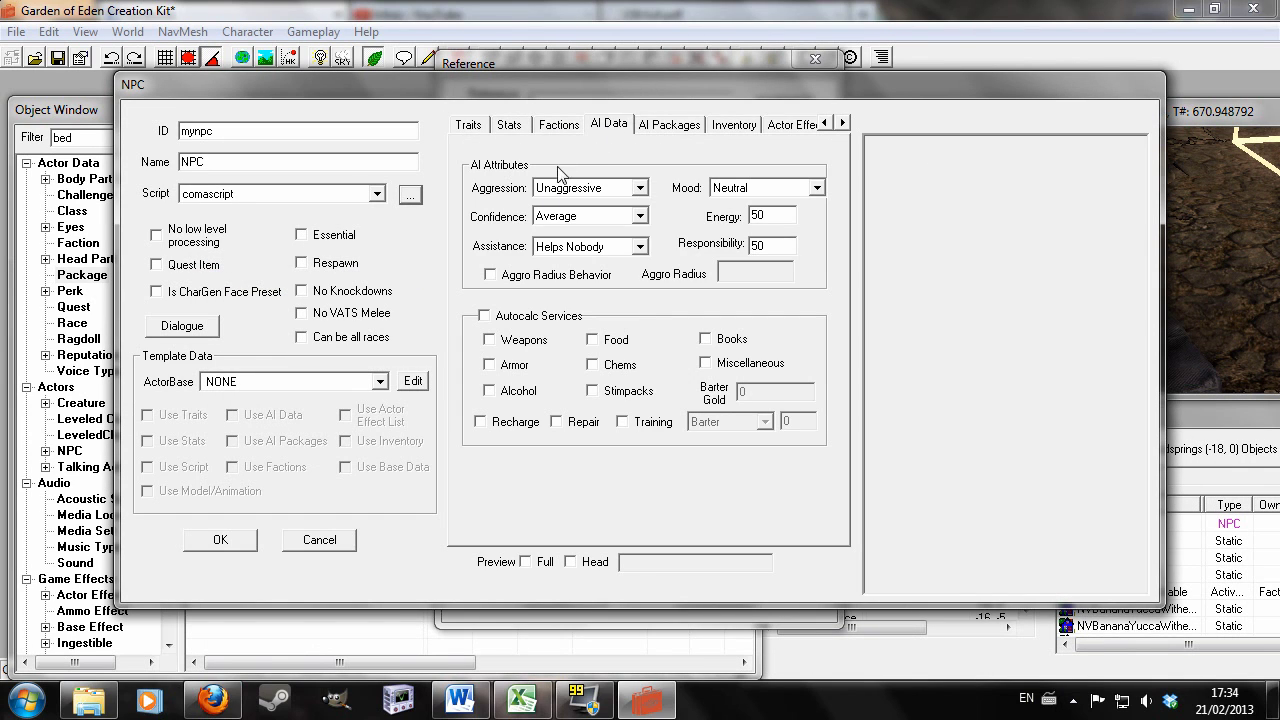
pyautogui.click(468, 125)
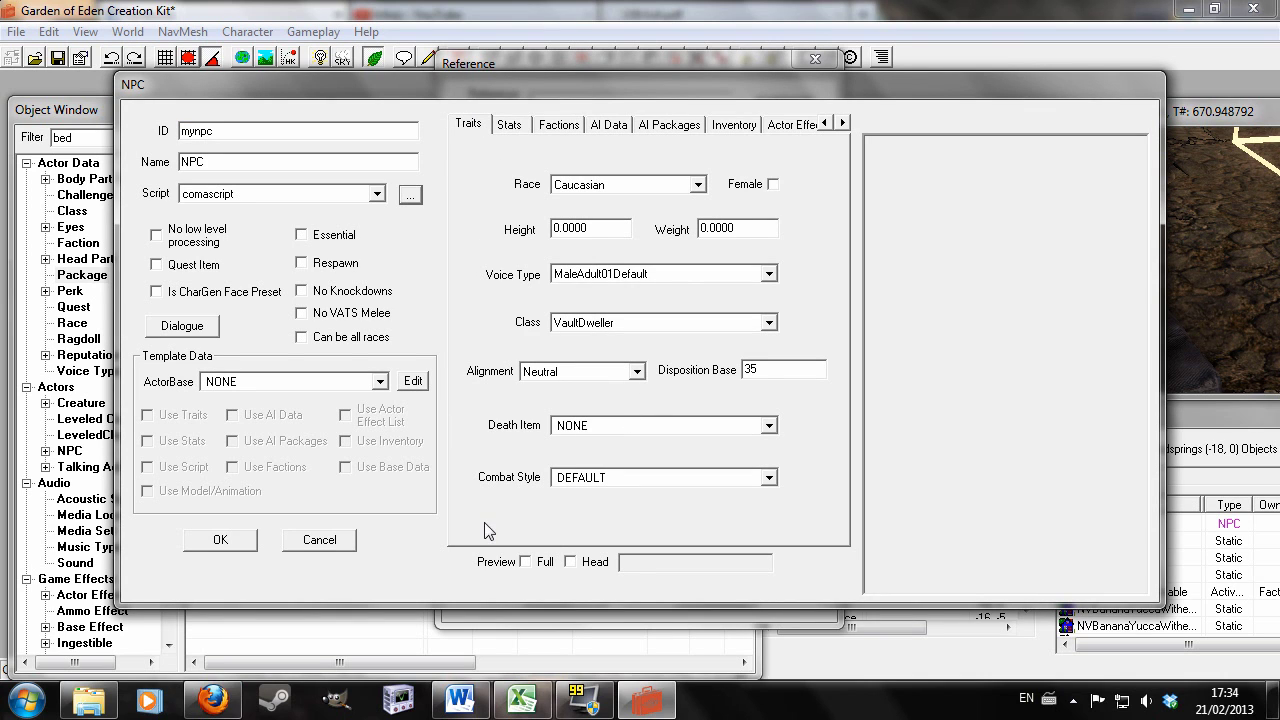
pyautogui.click(321, 541)
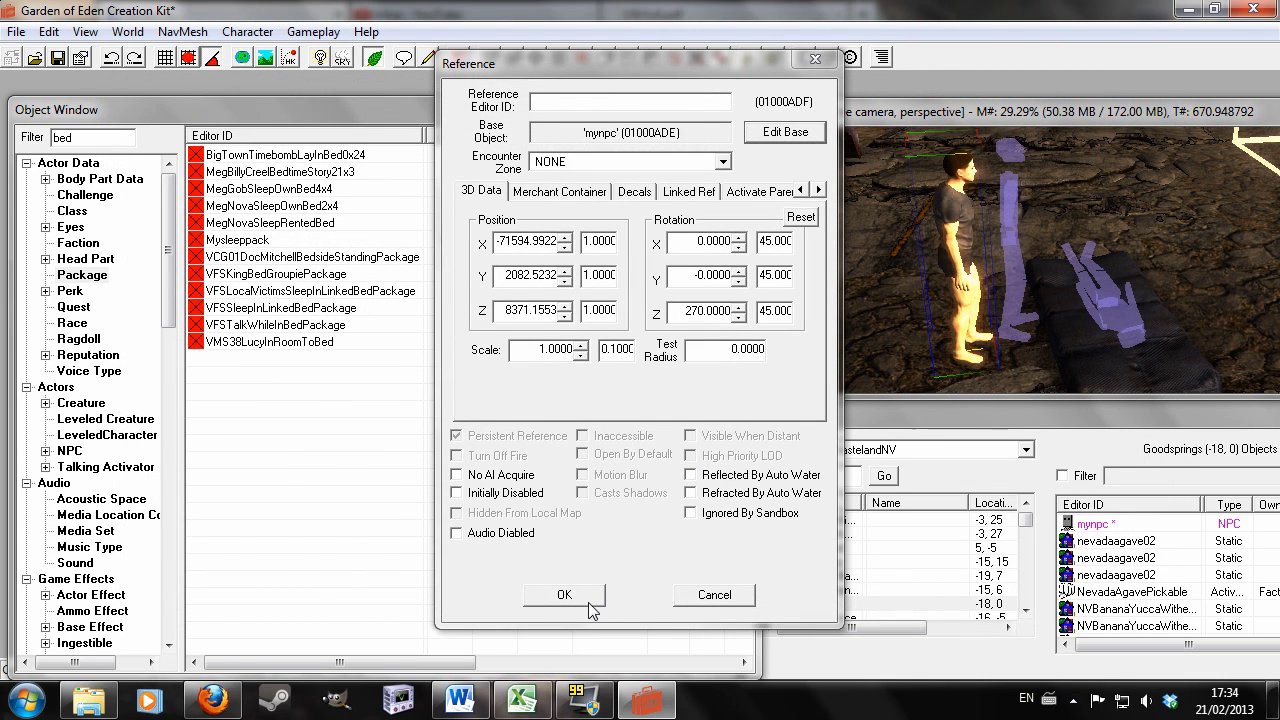
pyautogui.click(564, 594)
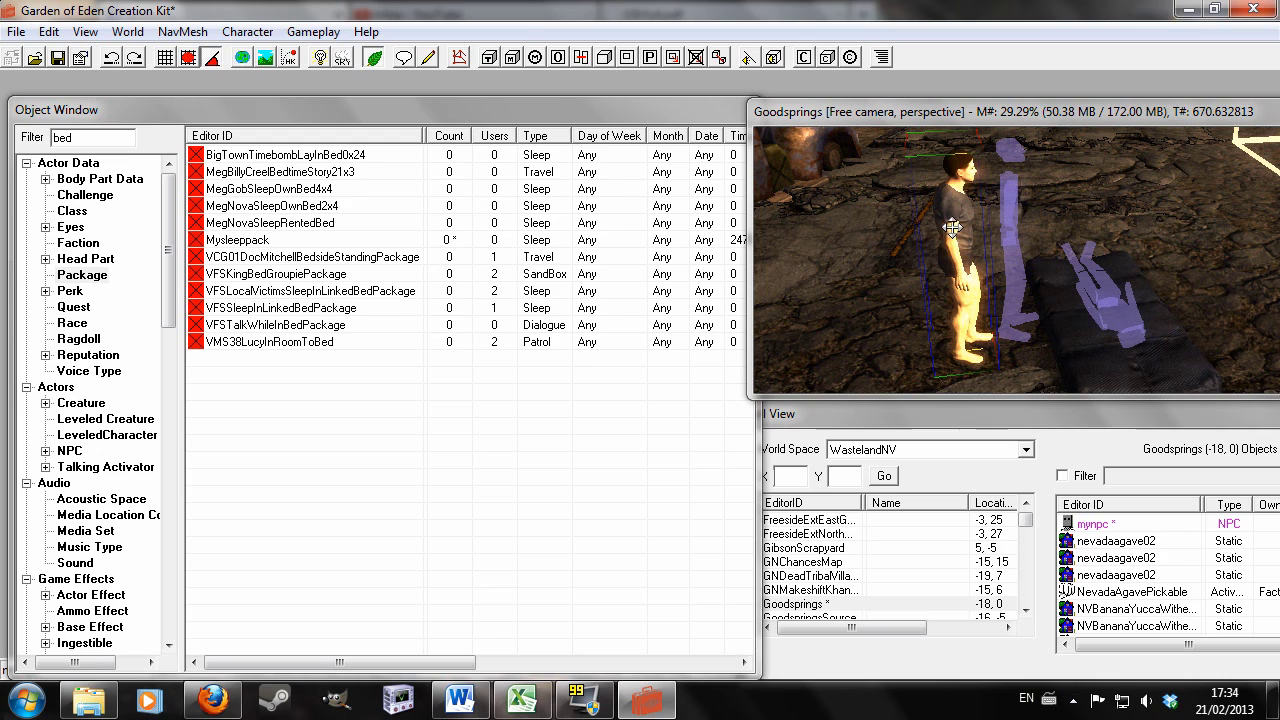
pyautogui.scroll(-2, 954, 228)
pyautogui.scroll(5, 954, 226)
pyautogui.scroll(-3, 954, 226)
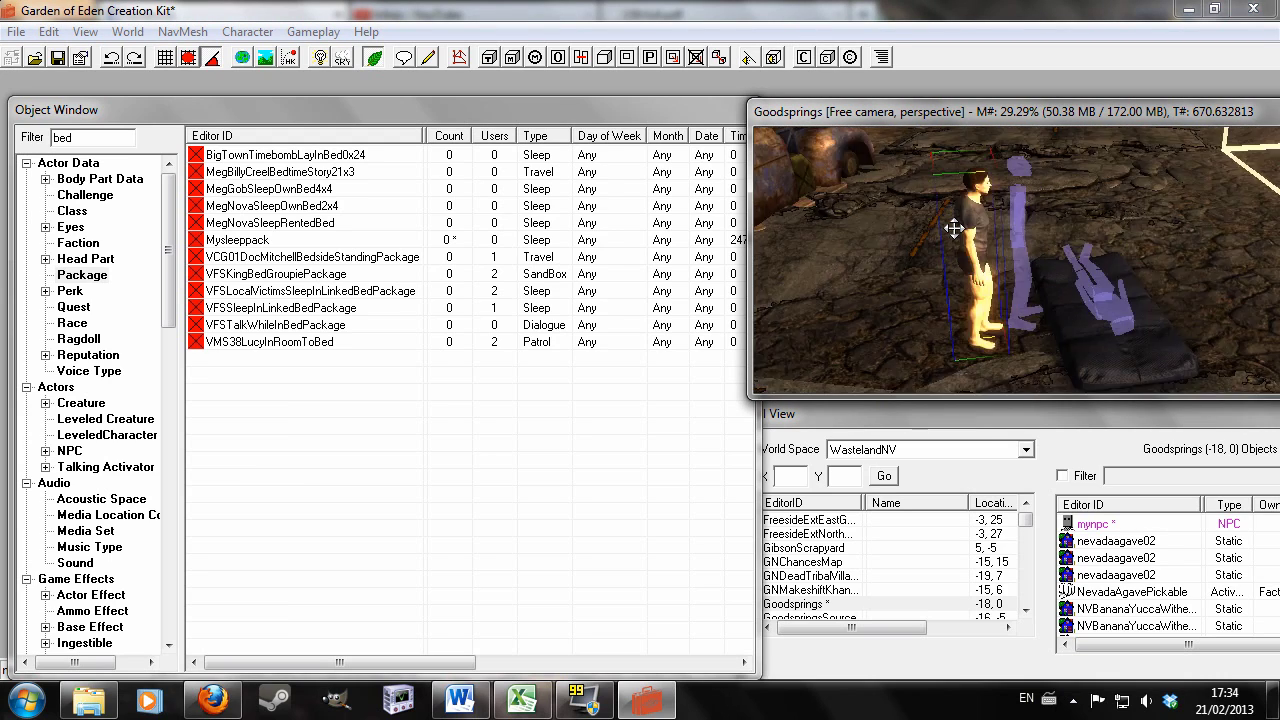
pyautogui.scroll(3, 954, 228)
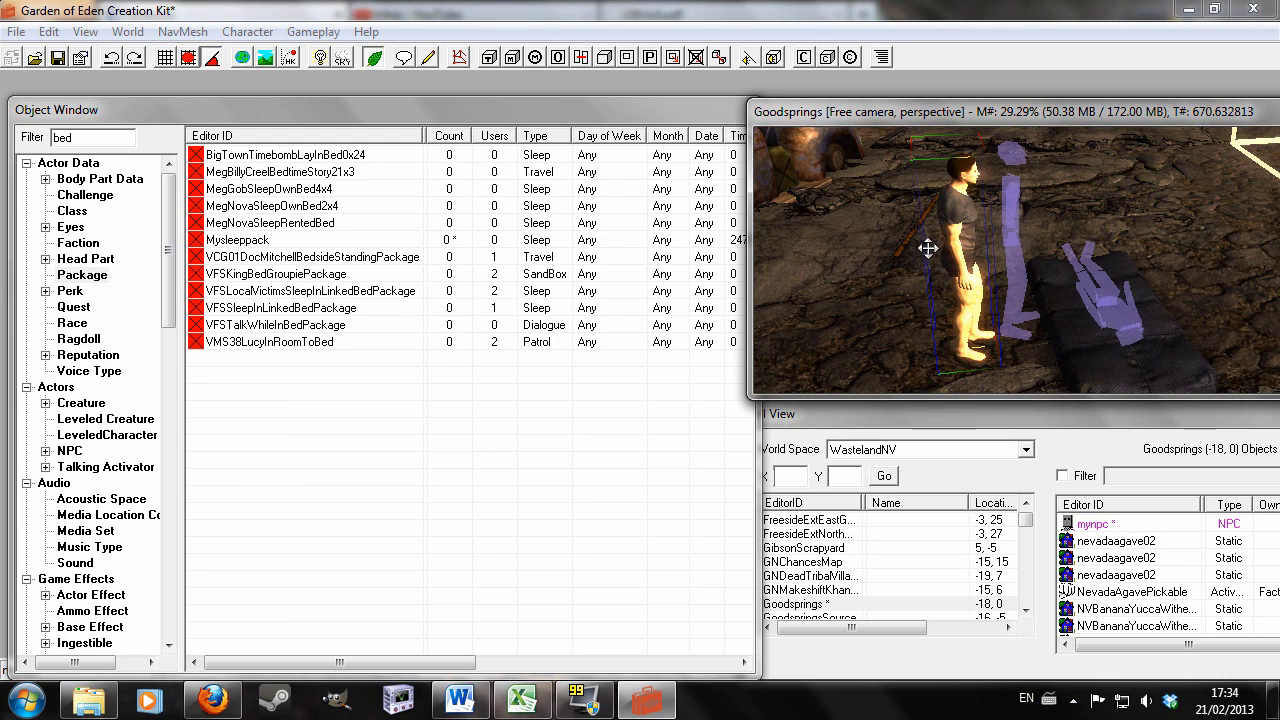
pyautogui.keyDown('shift'); pyautogui.moveTo(984, 250); pyautogui.dragTo(930, 272, button='middle'); pyautogui.keyUp('shift')
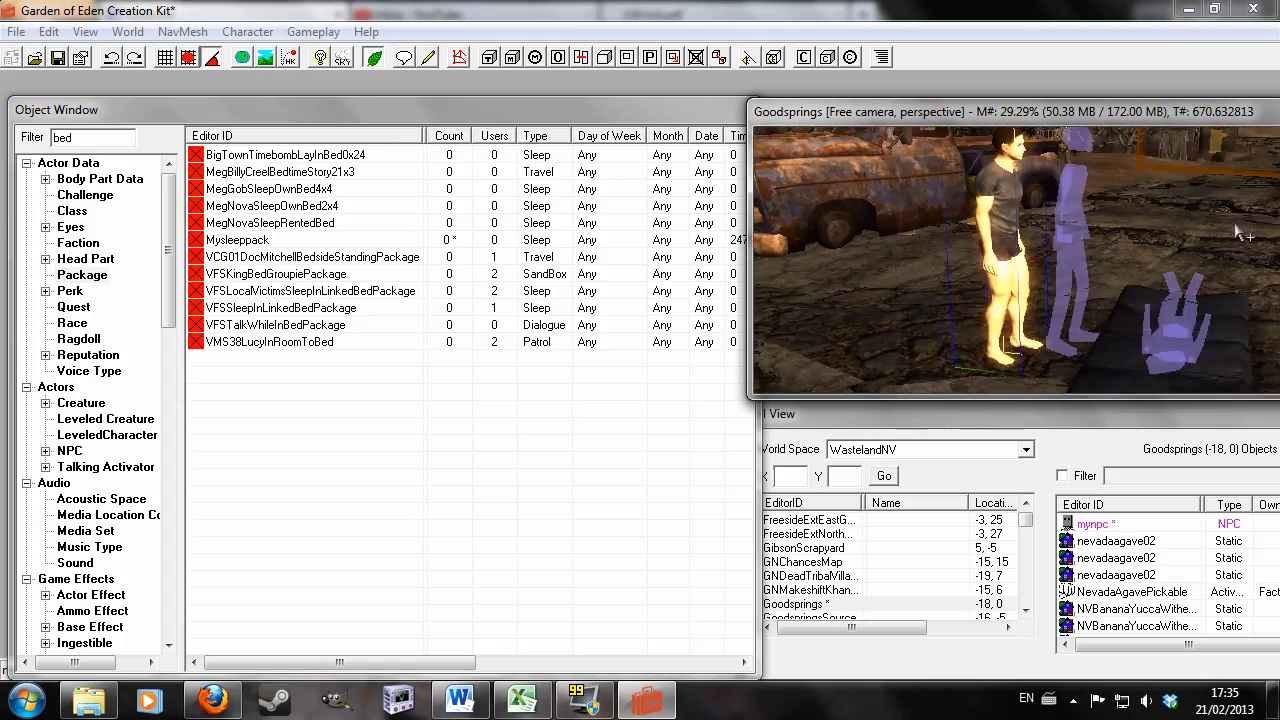